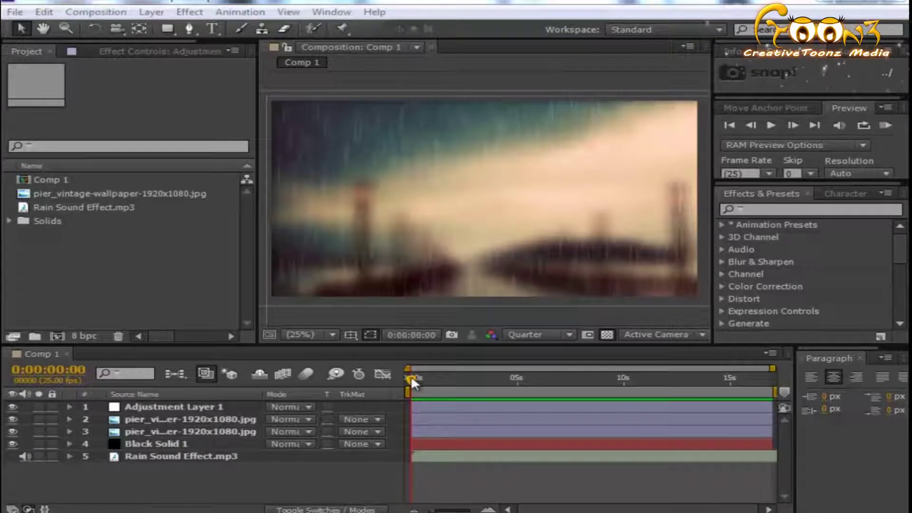
Step: Scrub through the pier comp to review the raindrops and the sharp pier at the end
drag(408, 375, 465, 378)
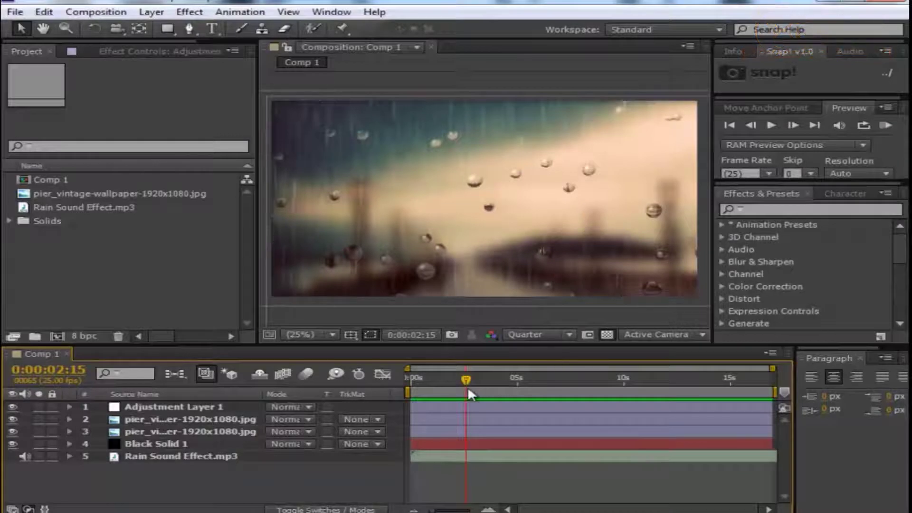
drag(468, 383, 577, 395)
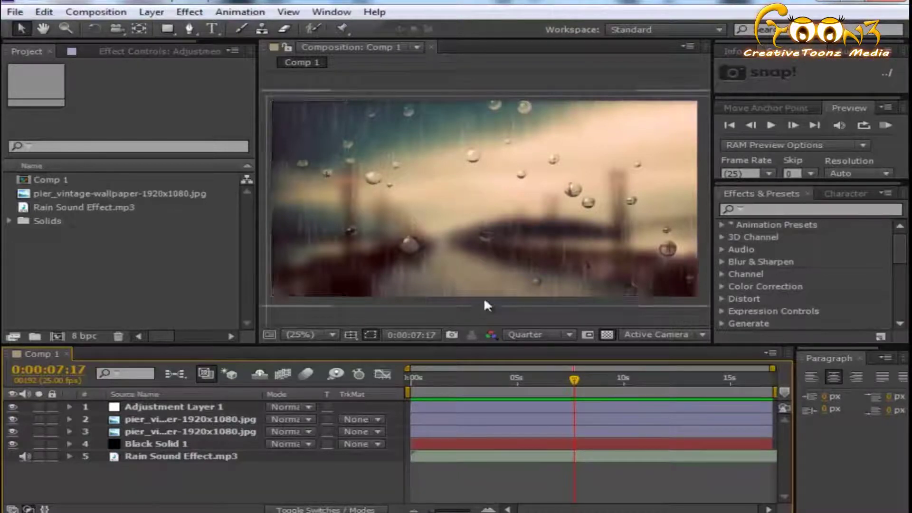
drag(574, 379, 736, 402)
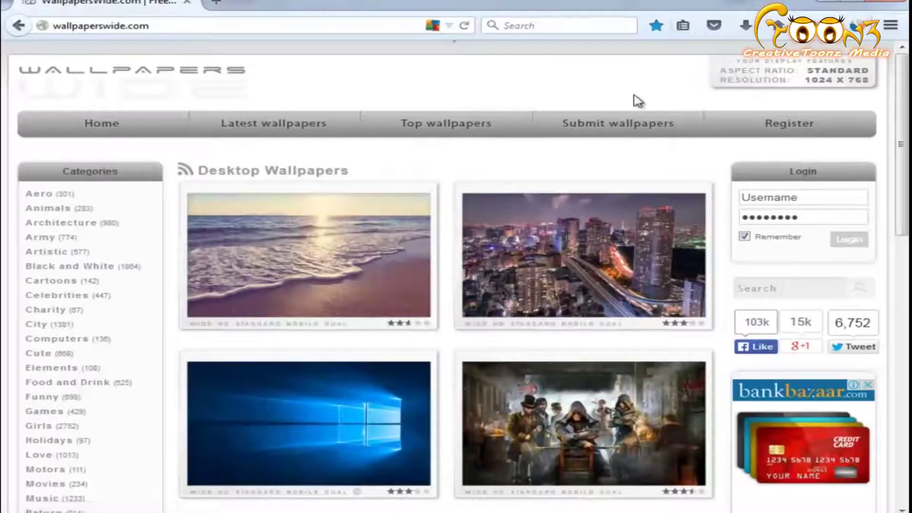
scroll(431, 287, down, 15)
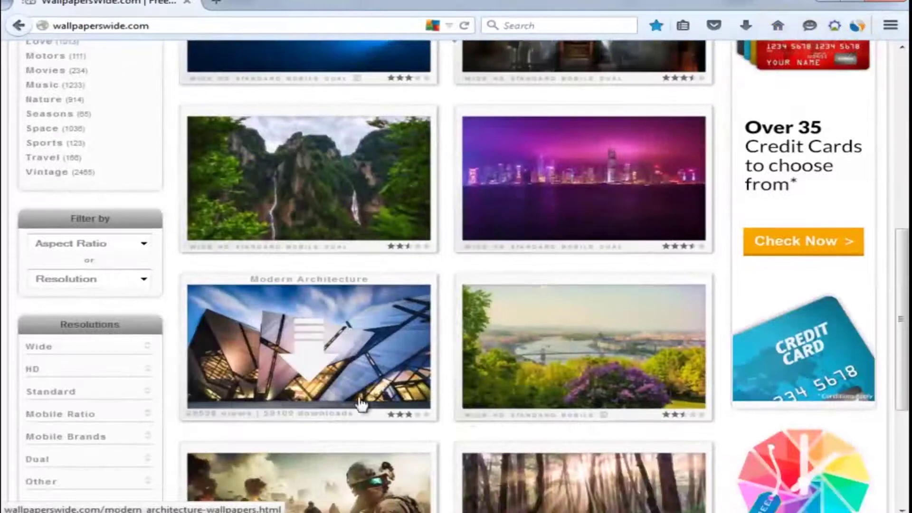
scroll(474, 399, down, 4)
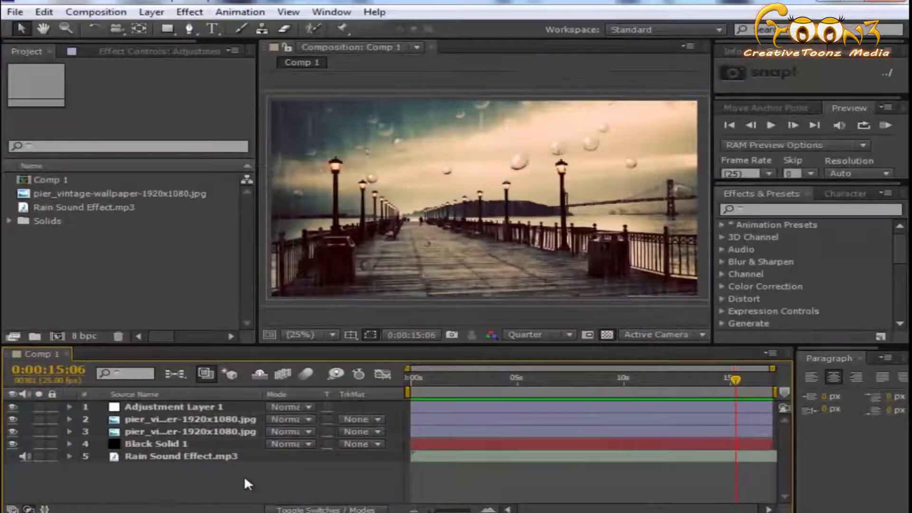
drag(736, 378, 705, 390)
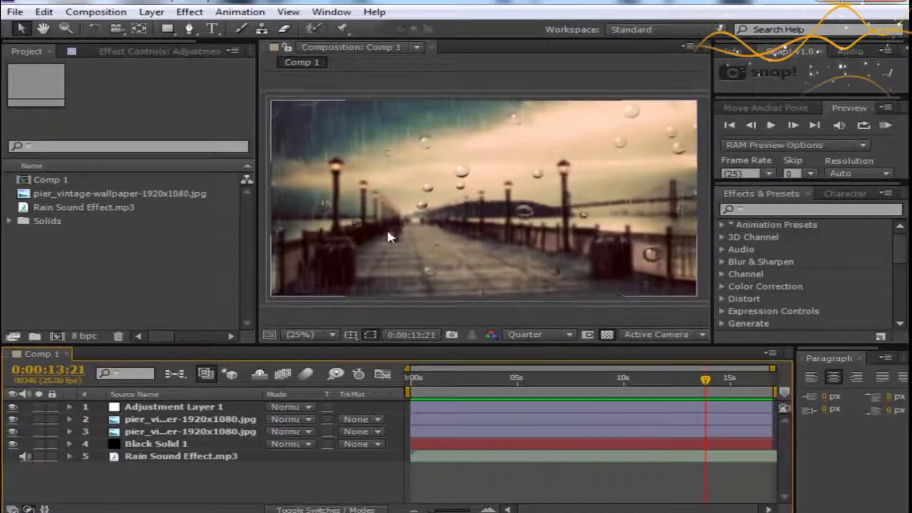
Step: Inspect the two pier image layers, then deselect all layers
click(157, 431)
click(171, 418)
click(184, 429)
click(189, 416)
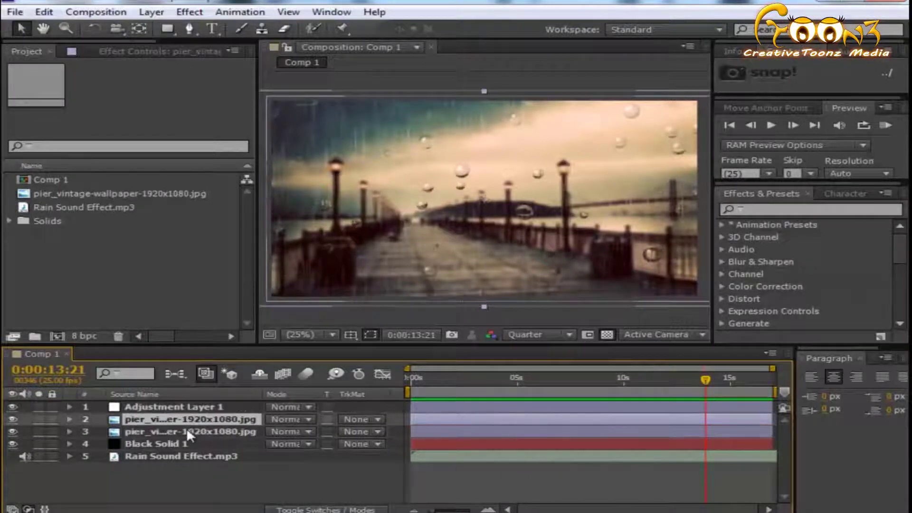
click(173, 482)
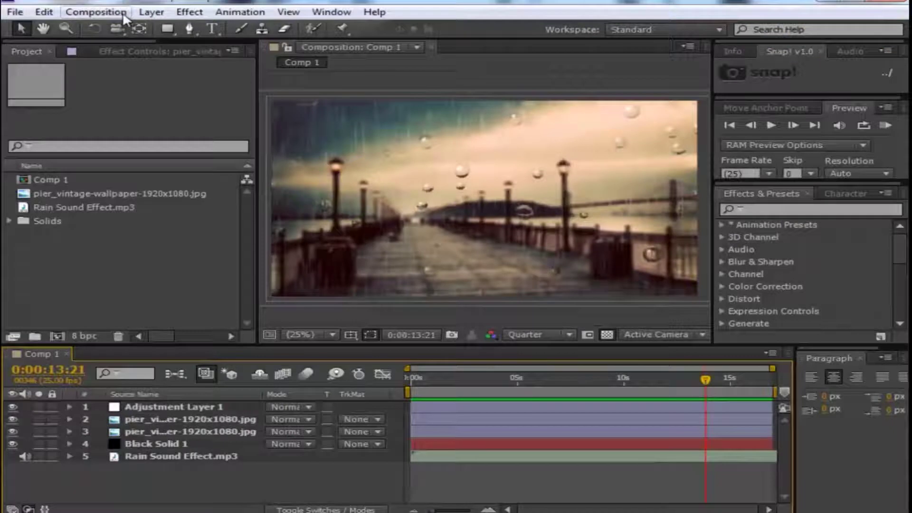
Step: Create a 1920×1080 composition named Water with a 0:00:15:00 duration
click(89, 12)
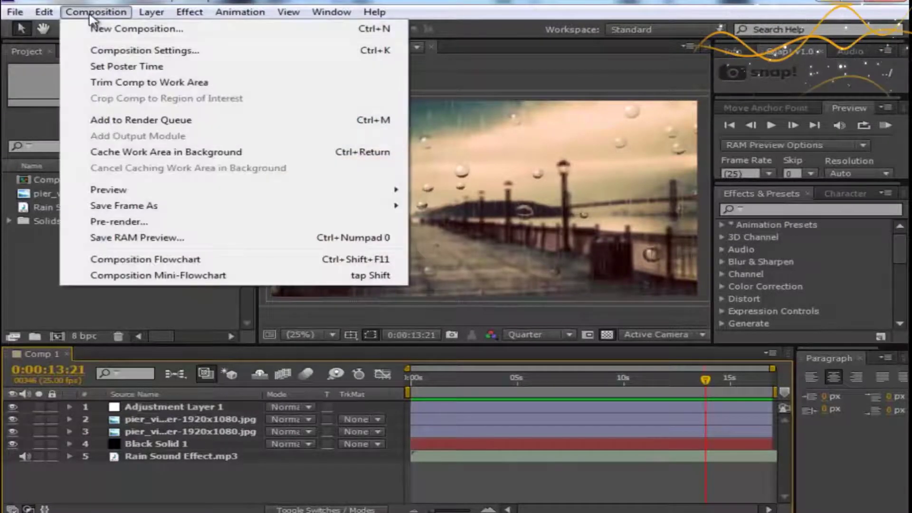
click(113, 30)
click(410, 349)
key(BackSpace)
text(5:00)
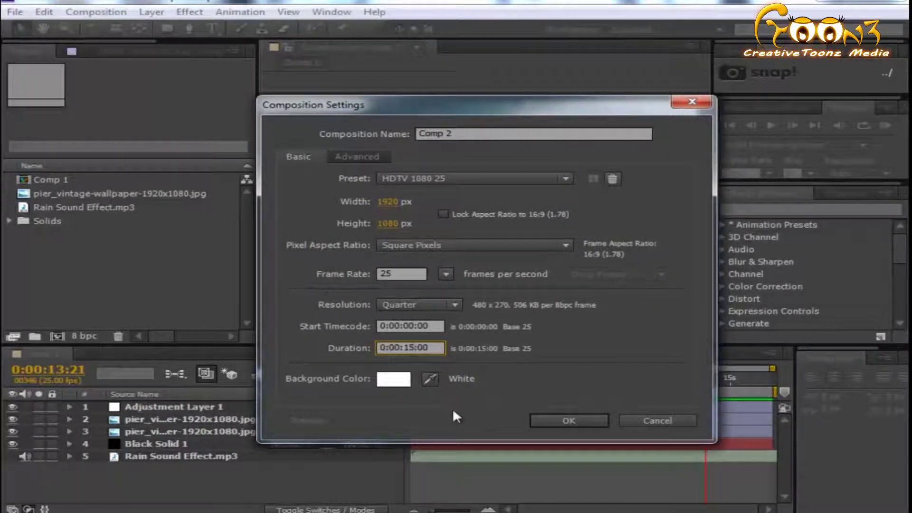
click(456, 134)
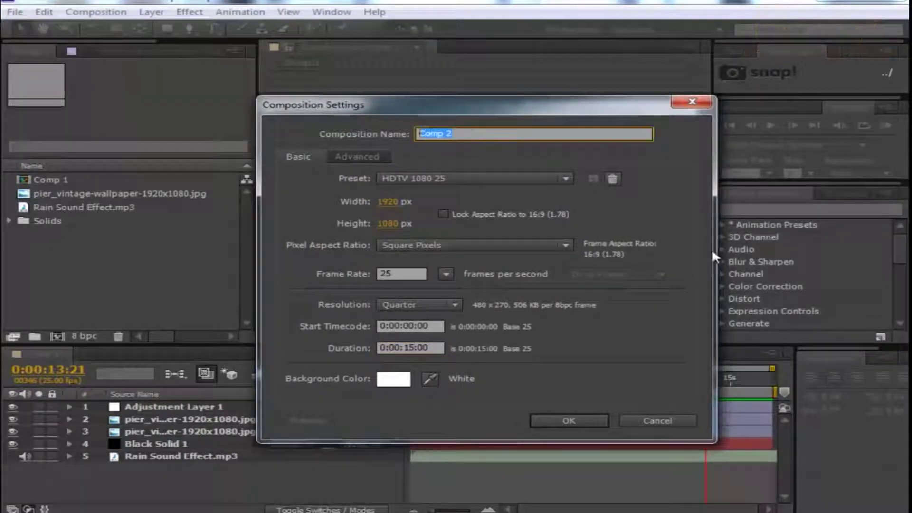
text(Wi)
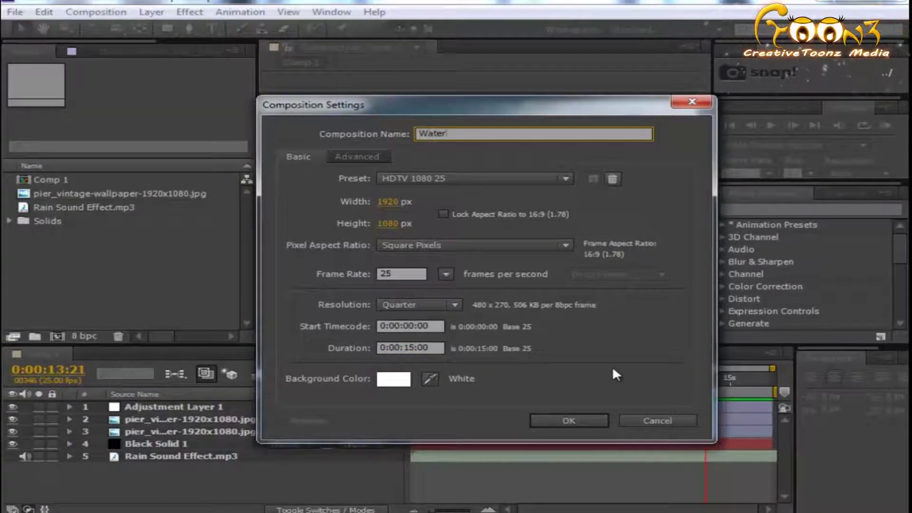
click(563, 420)
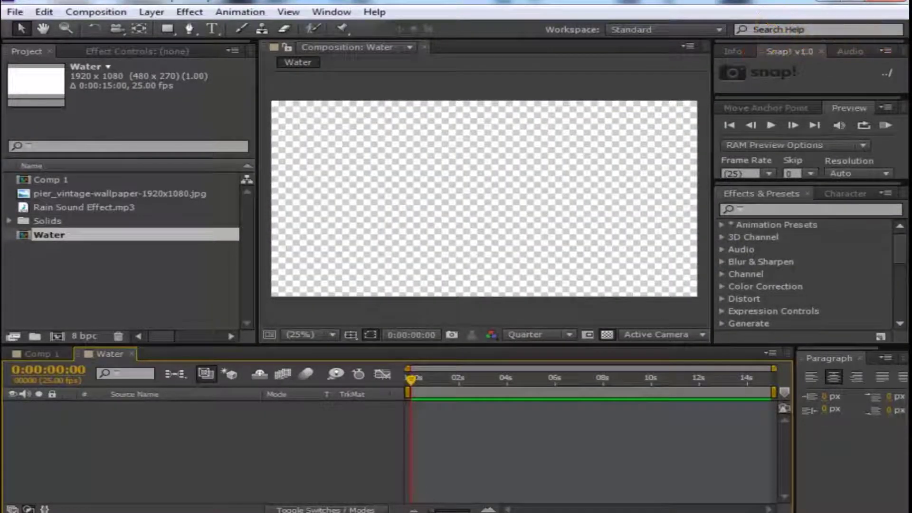
key(alt+Tab)
Step: Copy riding-wallpaper-1920x1080 from Wallpaper Wide into Water Droplets, then import it into the Project panel
click(248, 129)
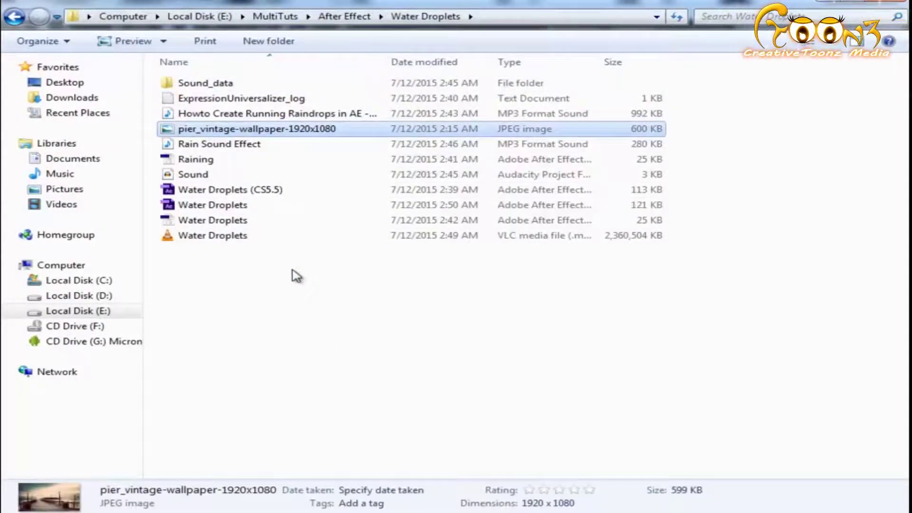
key(super+d)
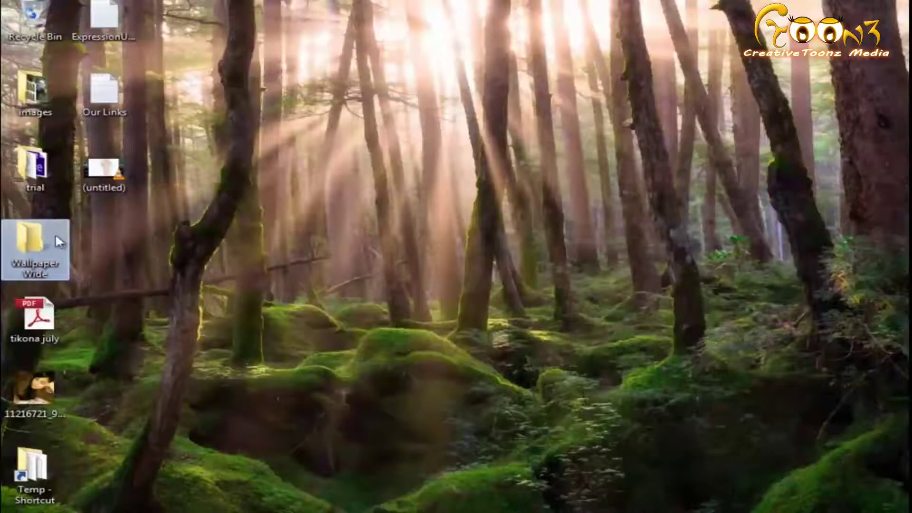
double_click(36, 235)
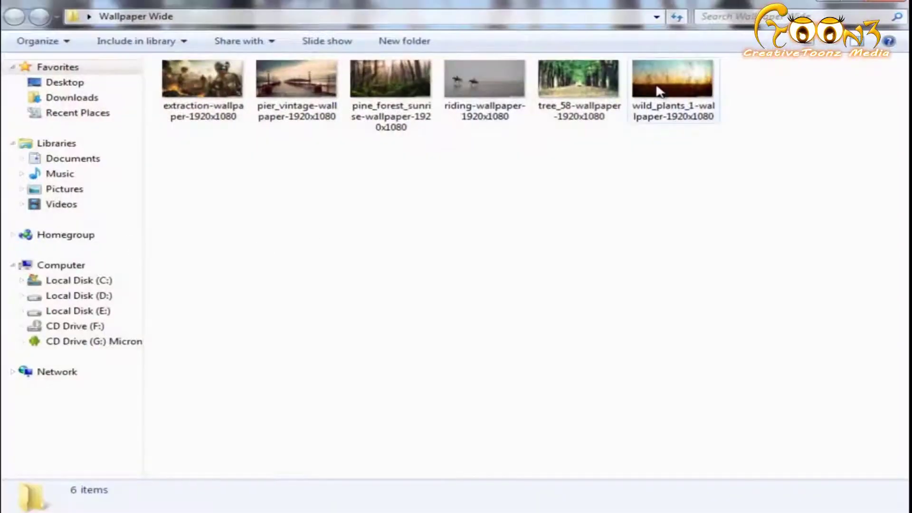
click(496, 86)
drag(496, 85, 413, 359)
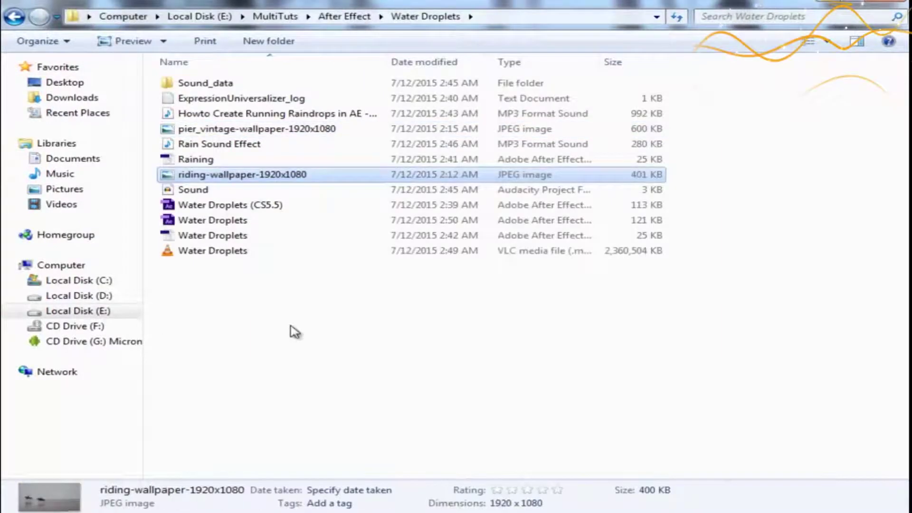
drag(295, 176, 97, 280)
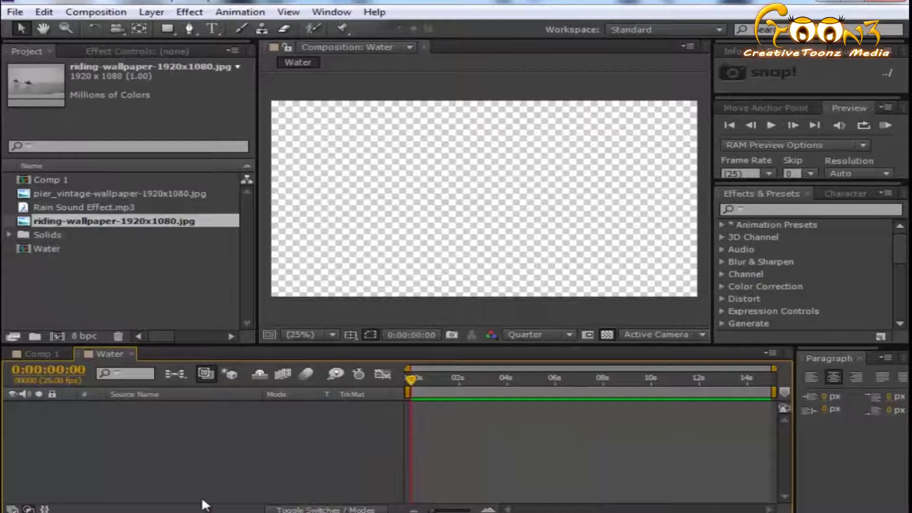
Step: Add riding-wallpaper-1920x1080.jpg from the Project panel to the Water comp timeline
click(75, 265)
click(76, 221)
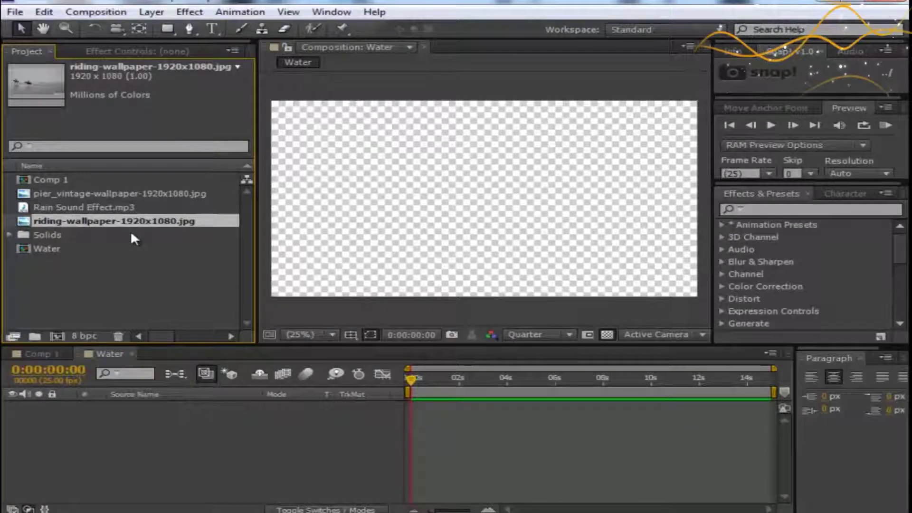
drag(131, 221, 175, 465)
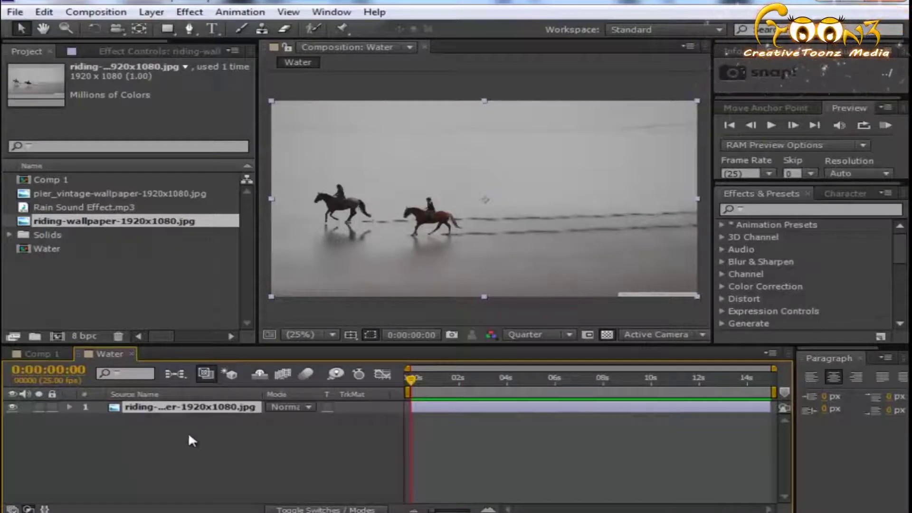
Step: Duplicate the riding layer with Ctrl+D and select the top copy, layer 1
key(ctrl+d)
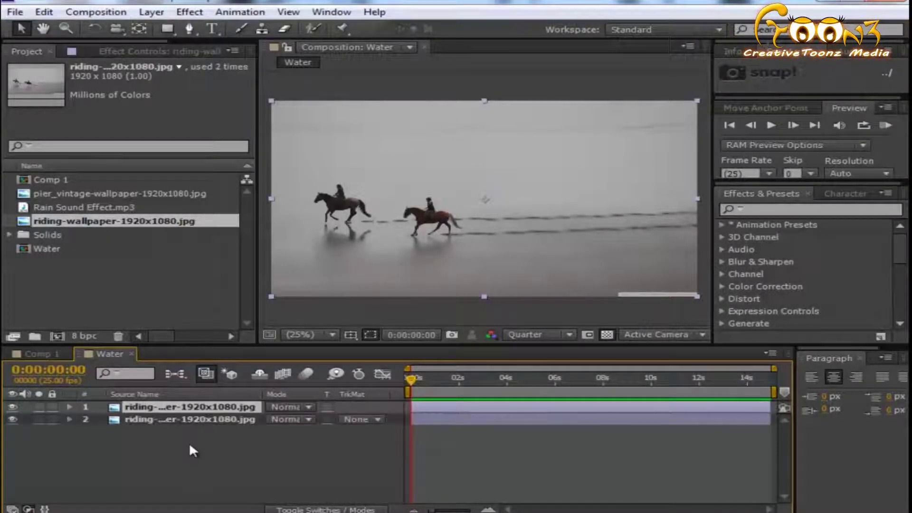
click(107, 460)
click(152, 419)
click(165, 407)
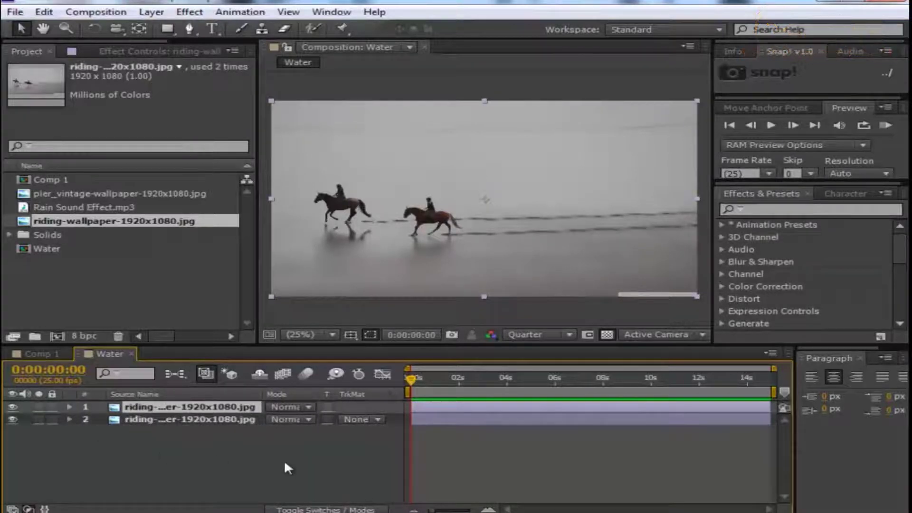
click(786, 207)
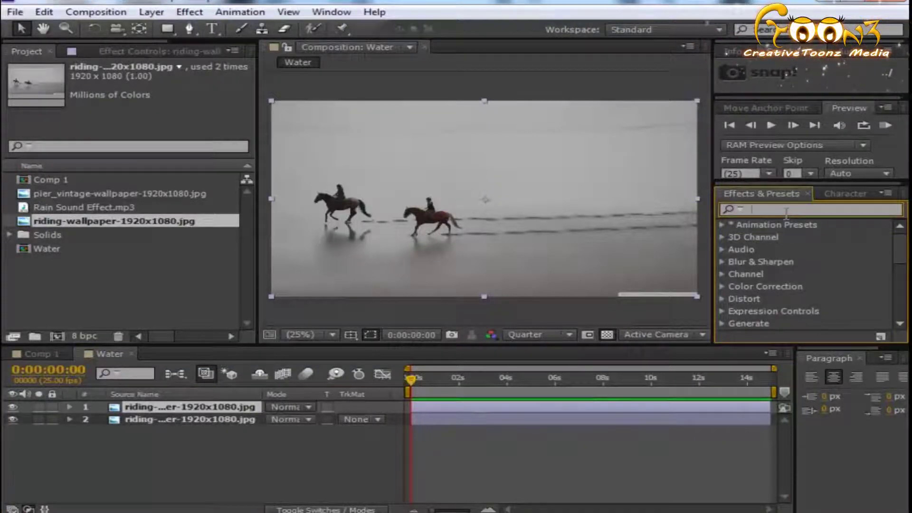
Step: Search 'merc' in Effects & Presets and drop CC Mr. Mercury onto layer 1, checking around 7 seconds
text(mer)
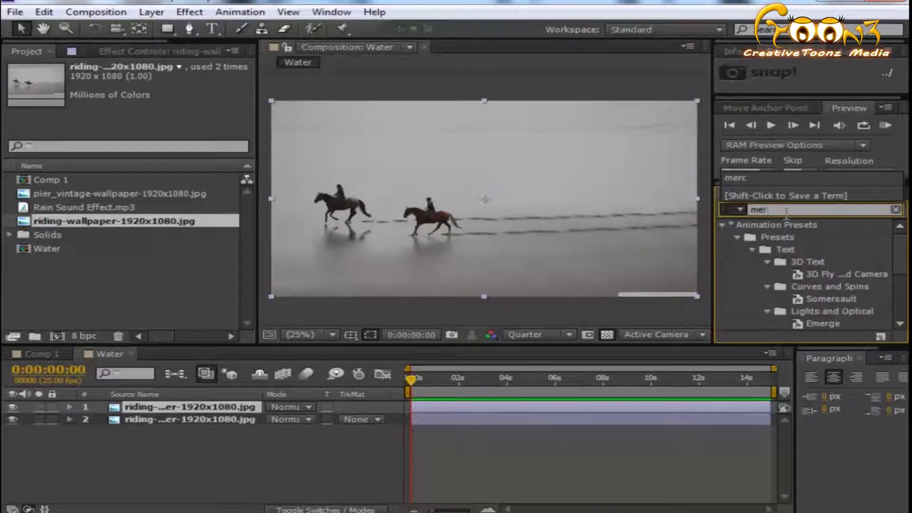
text(c)
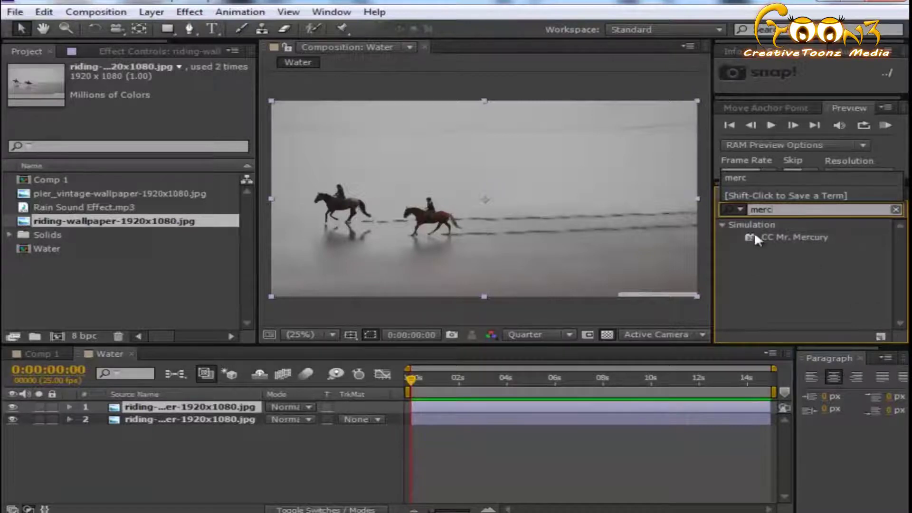
drag(793, 234, 189, 407)
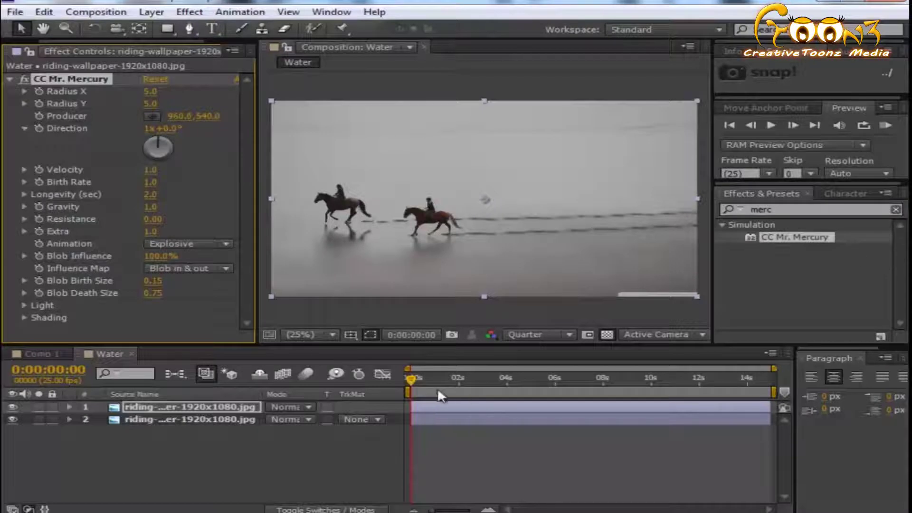
drag(420, 381, 641, 386)
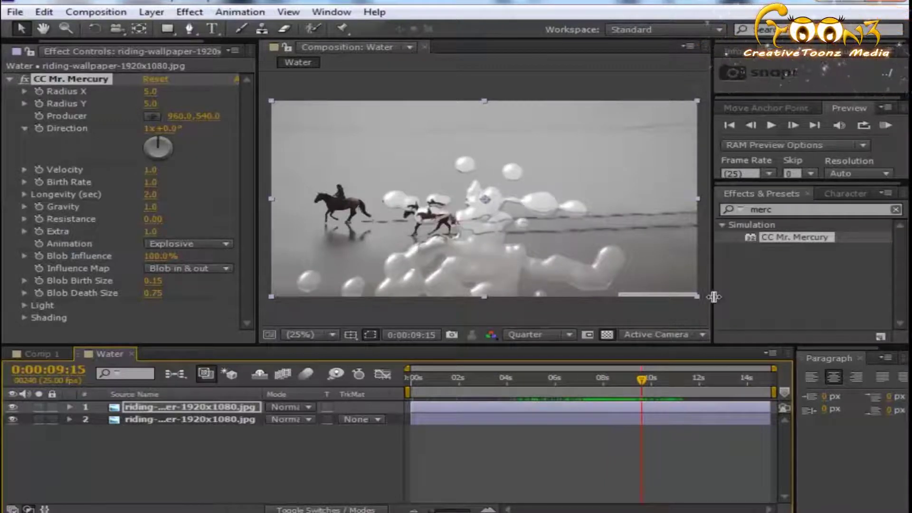
Step: Widen the Composition viewer and set CC Mr. Mercury Radius X and Radius Y to 100
drag(714, 296, 769, 293)
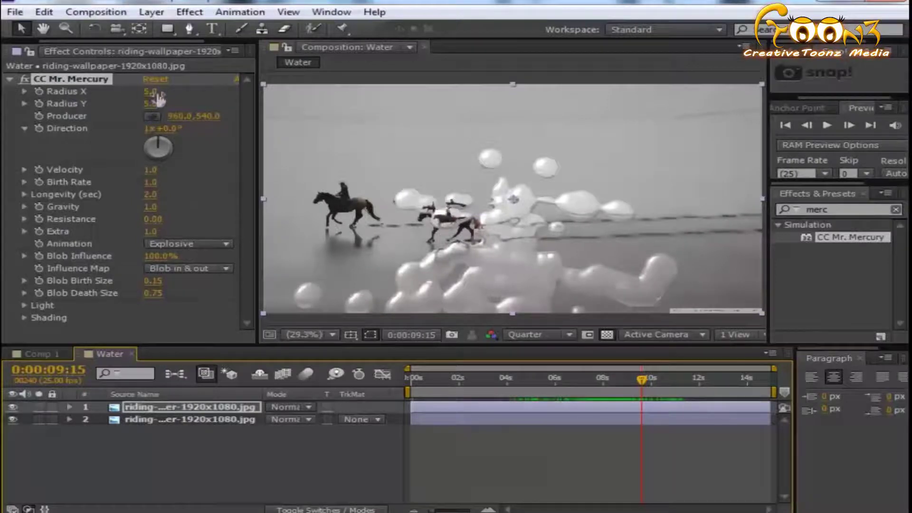
drag(157, 98, 247, 98)
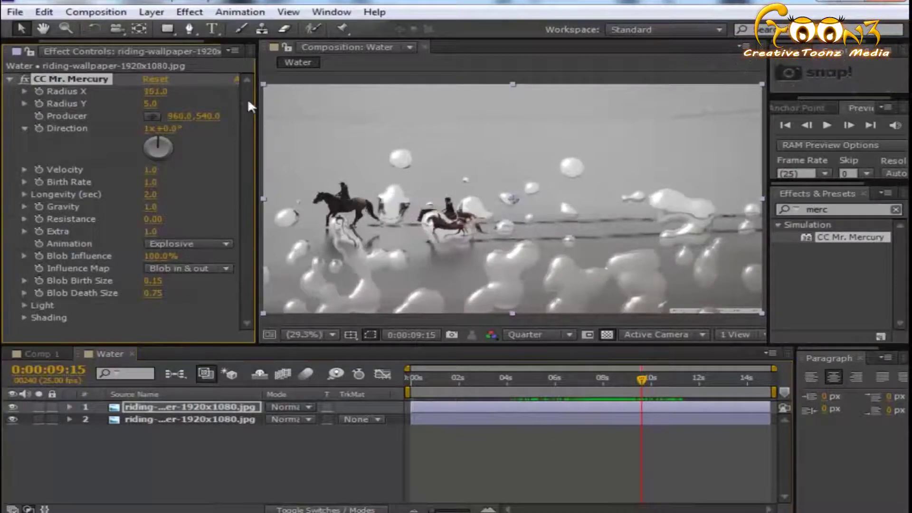
click(150, 103)
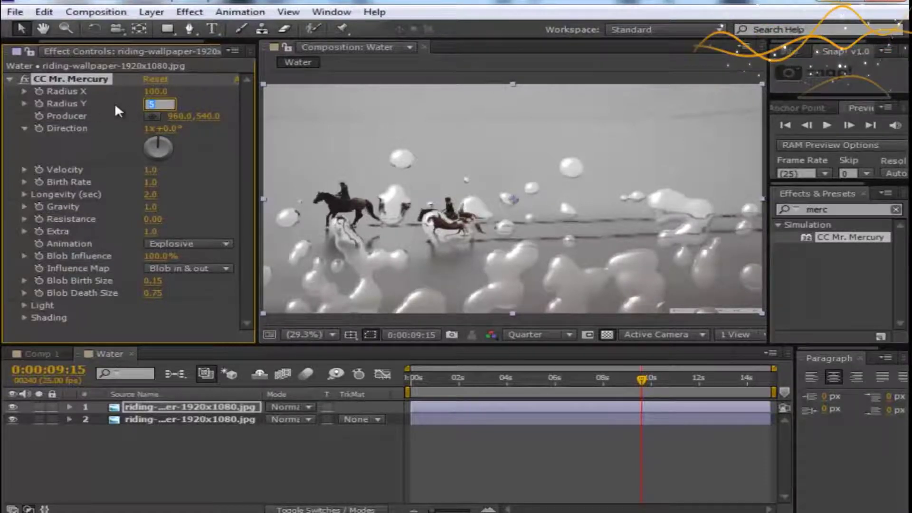
text(100)
key(Return)
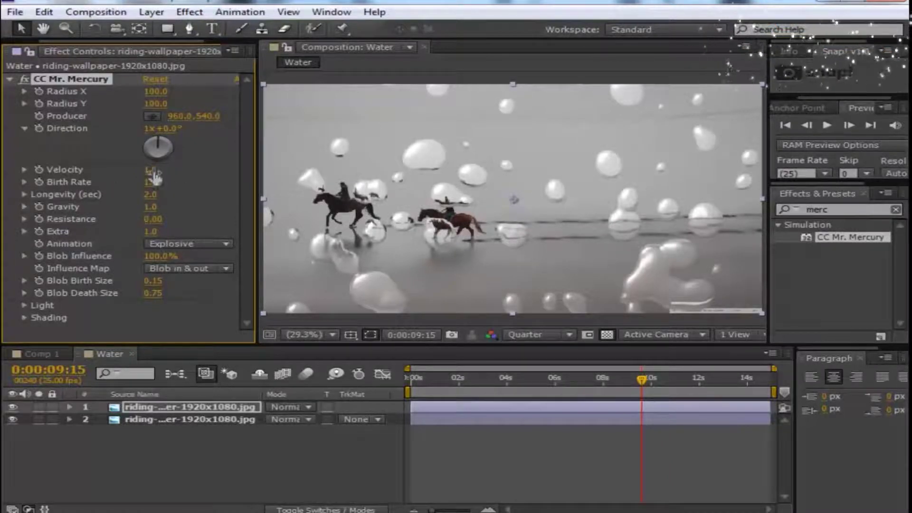
drag(638, 376, 504, 390)
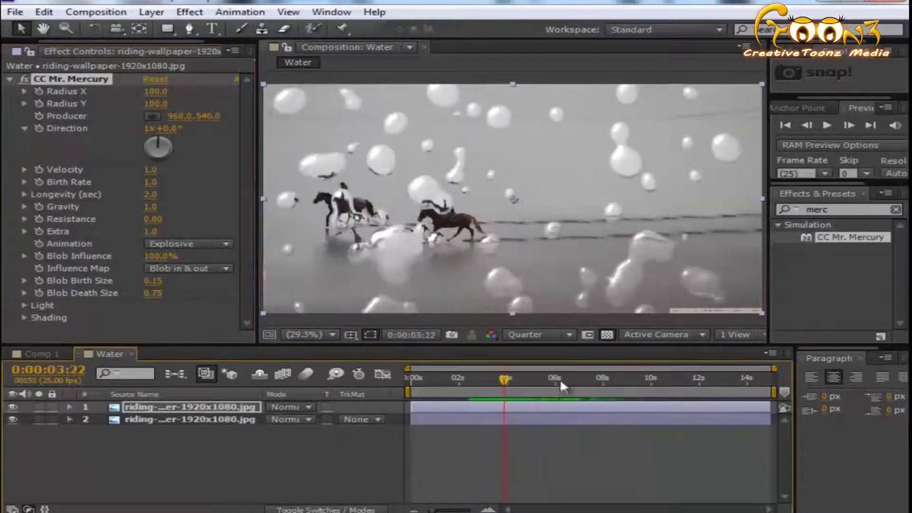
Step: Set the droplets' Velocity to 0 and preview the result from about five seconds
click(826, 125)
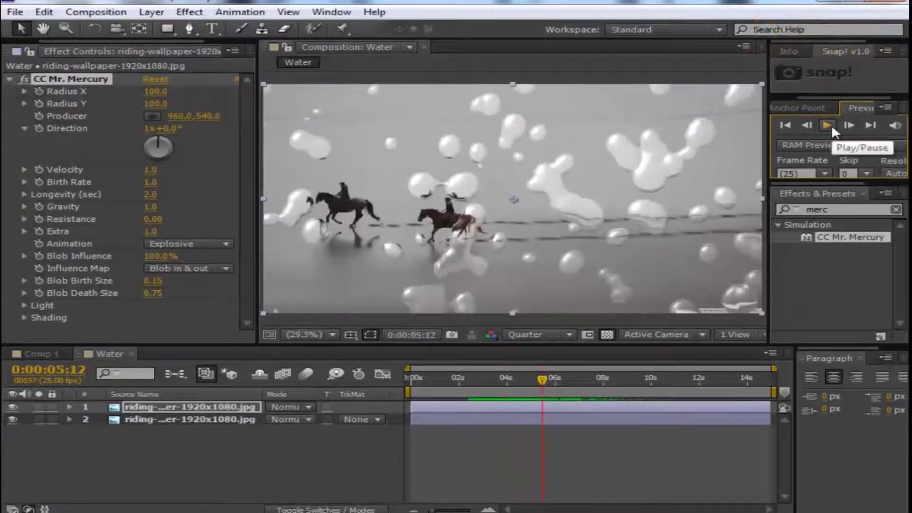
mouse_move(150, 170)
mouse_down()
mouse_move(129, 174)
mouse_move(138, 166)
mouse_up()
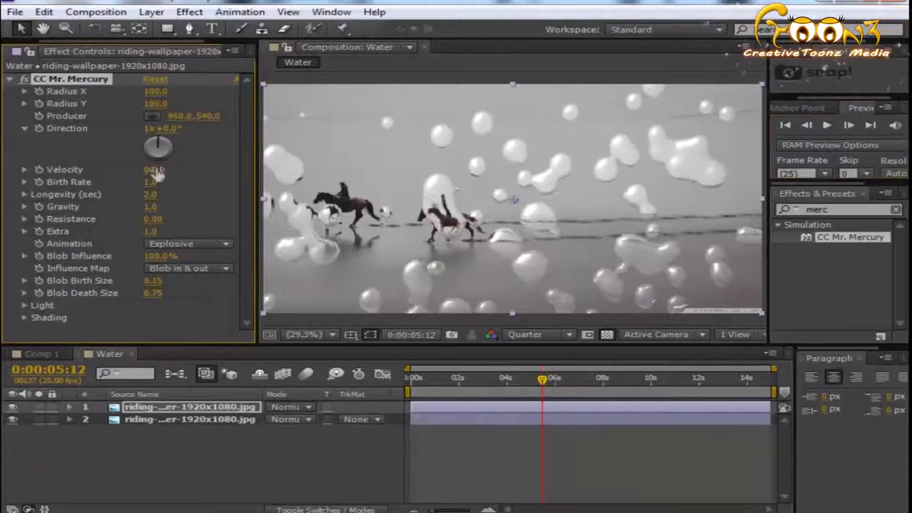
click(148, 171)
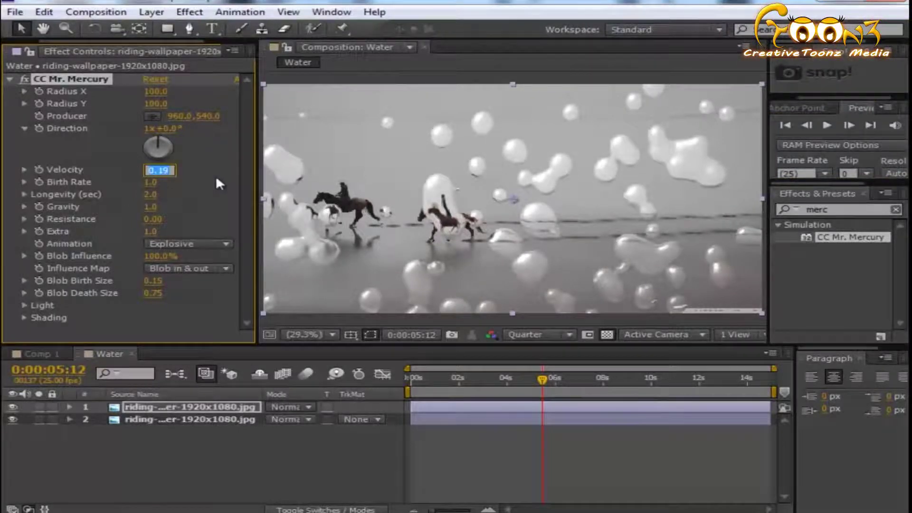
text(0)
key(Return)
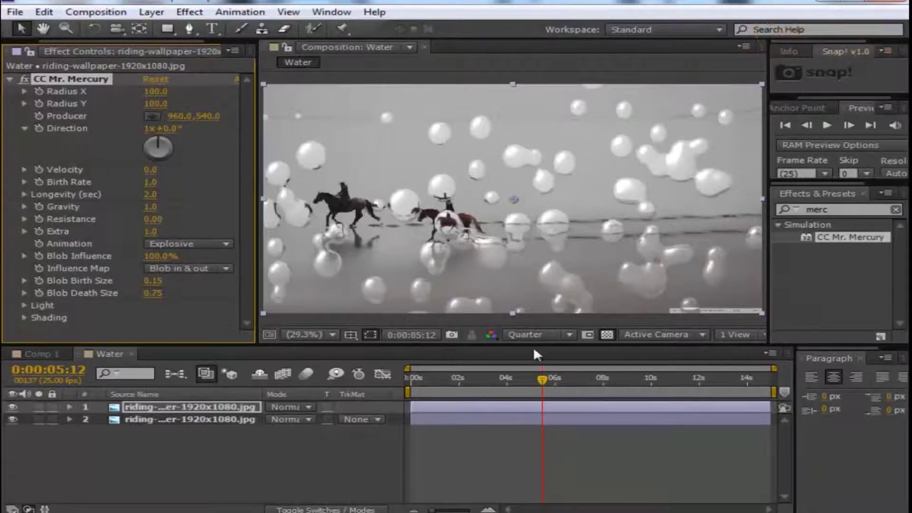
mouse_move(540, 381)
mouse_down()
mouse_move(557, 384)
mouse_move(531, 385)
mouse_up()
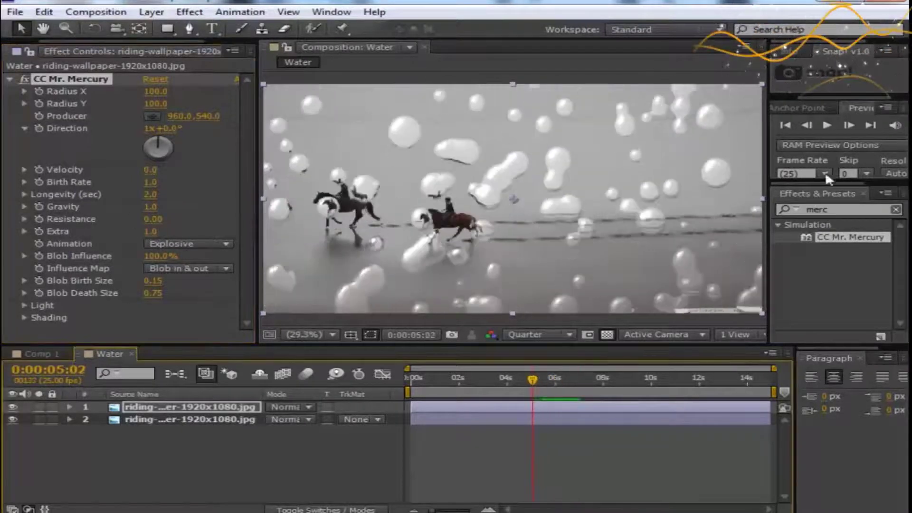
click(826, 124)
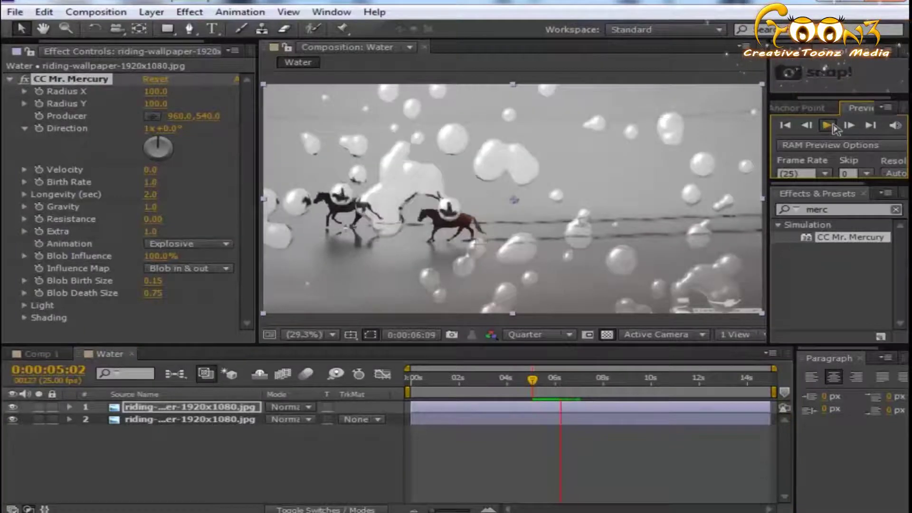
click(27, 218)
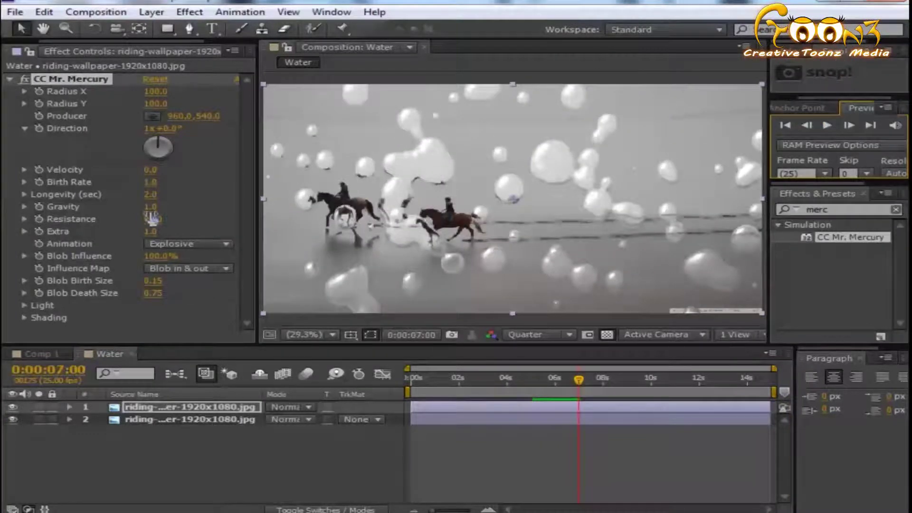
Step: Lower Gravity to 0.2 and preview the slower-falling droplets
drag(151, 208, 145, 208)
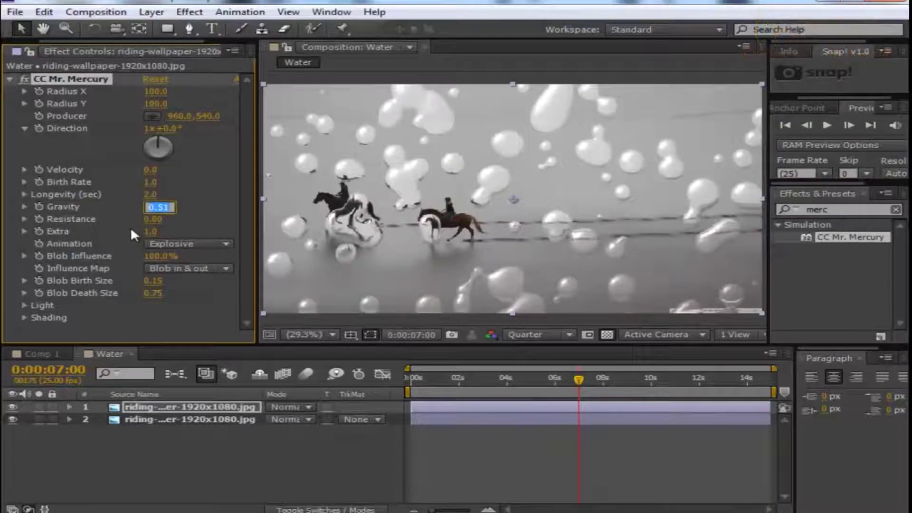
text(0.2)
key(Return)
click(826, 126)
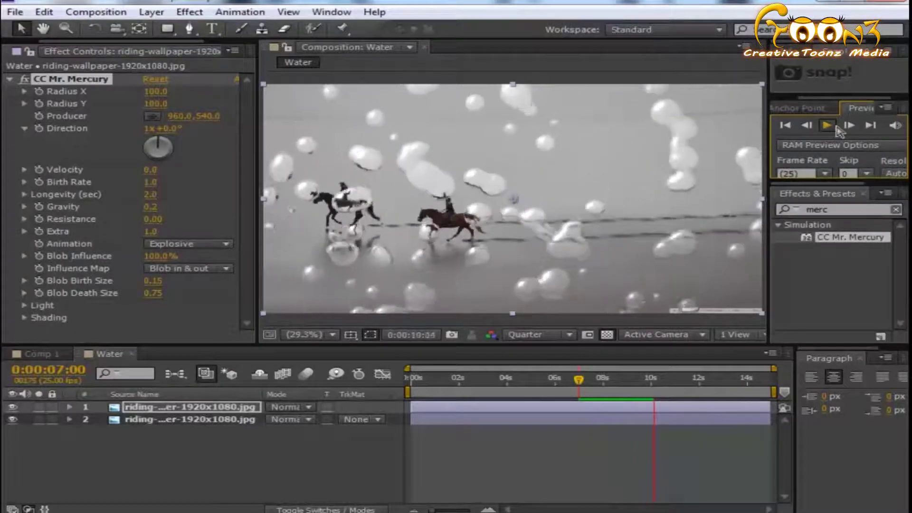
click(755, 183)
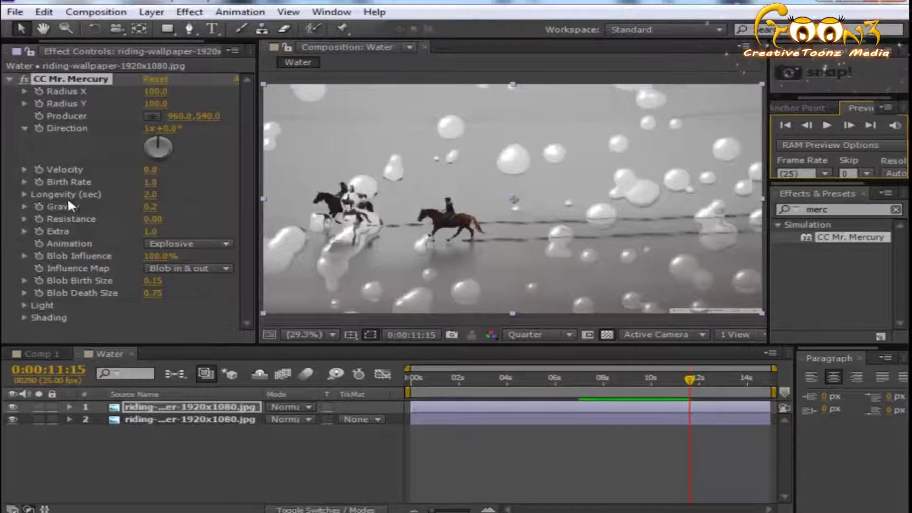
Step: Set CC Mr. Mercury Longevity to 1.7 seconds and Birth Rate to 0.5
drag(150, 194, 127, 197)
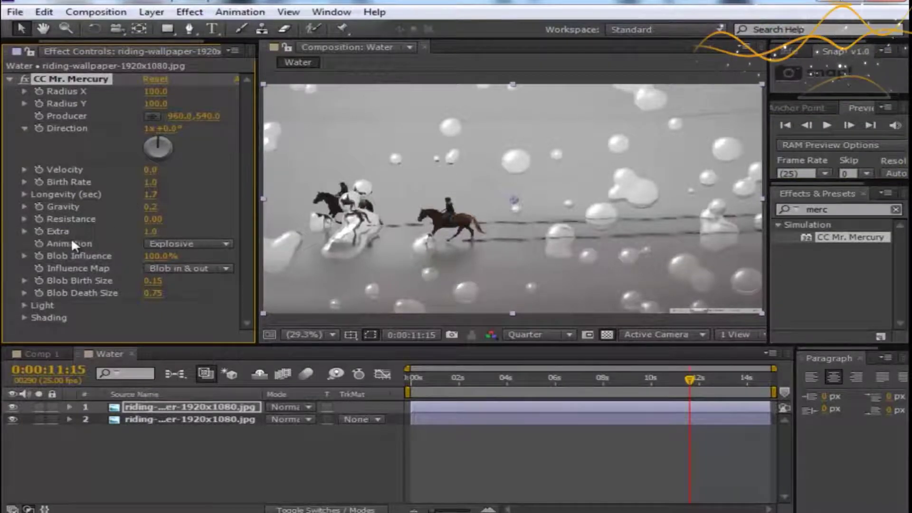
drag(586, 397, 666, 399)
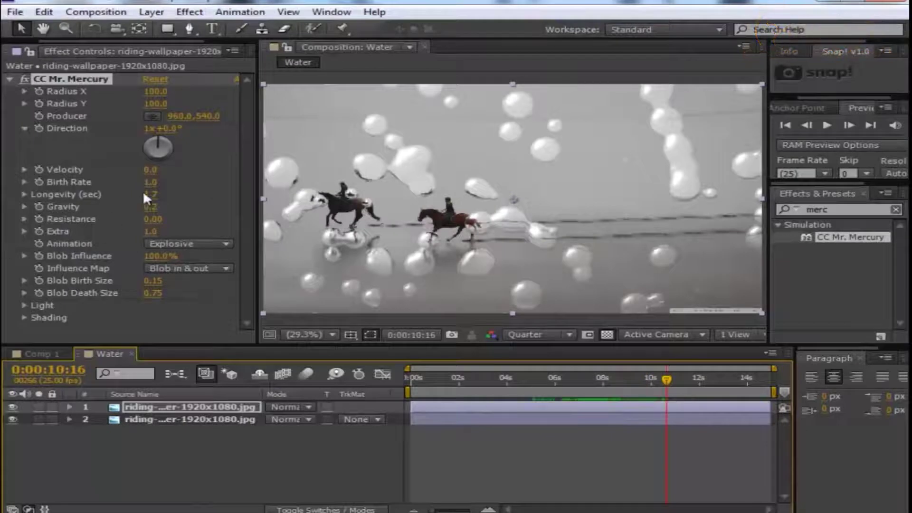
drag(151, 183, 143, 185)
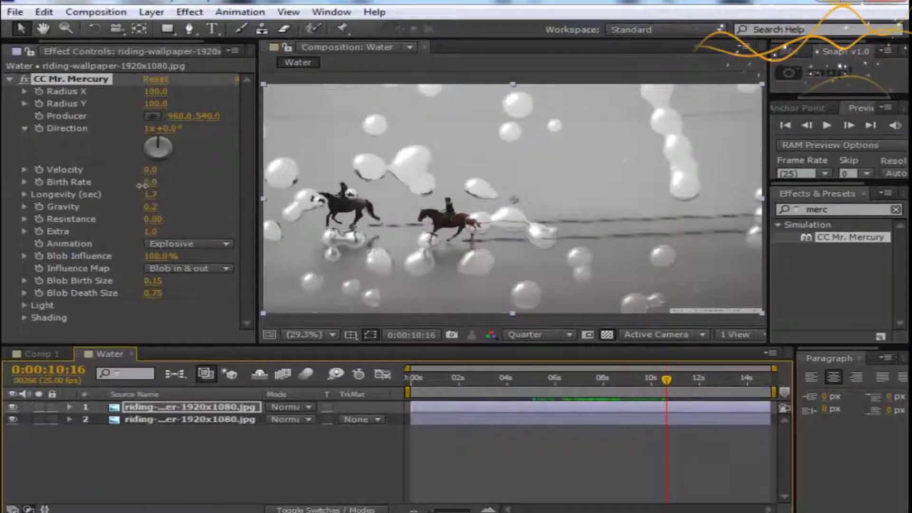
click(150, 183)
text(.5)
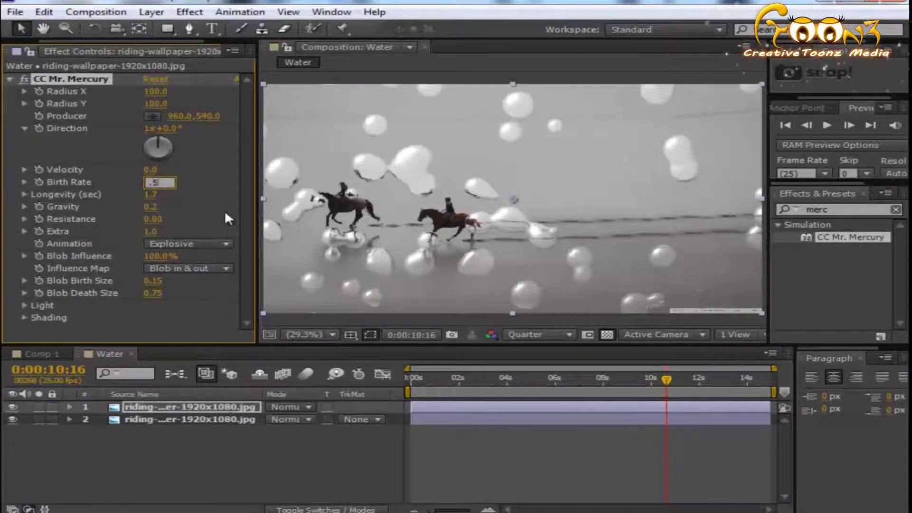
key(Return)
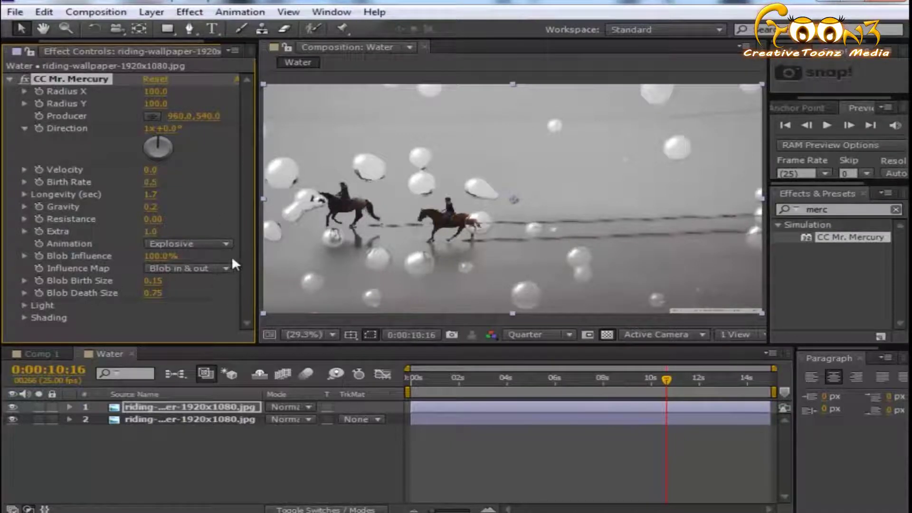
click(198, 243)
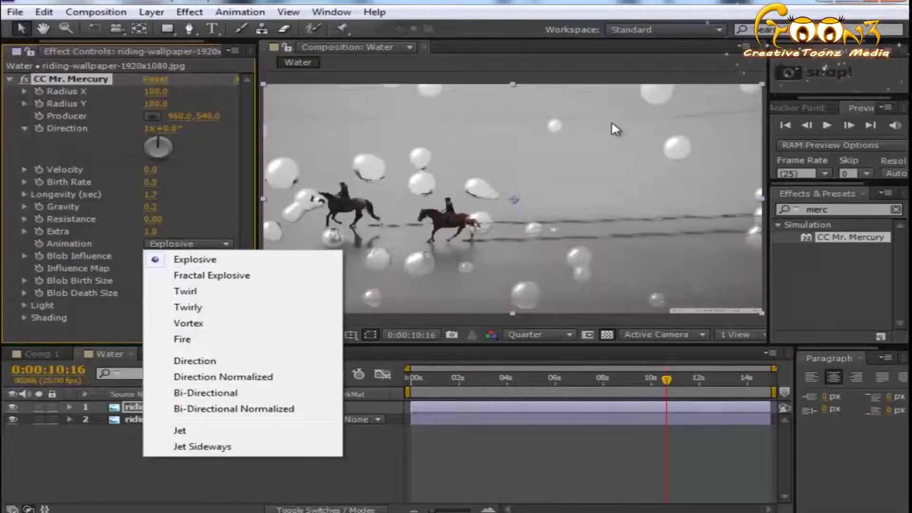
Step: Set the Animation style to Direction and preview it from about five seconds
click(207, 366)
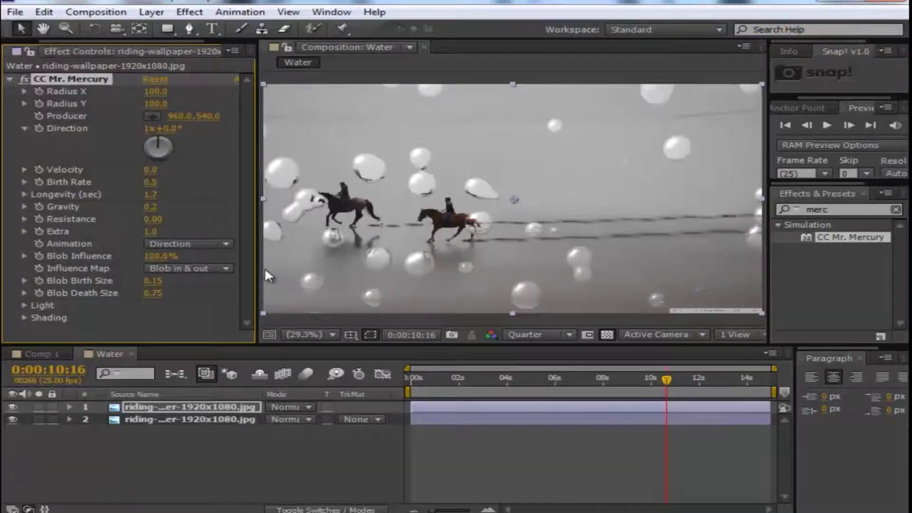
drag(656, 382, 534, 380)
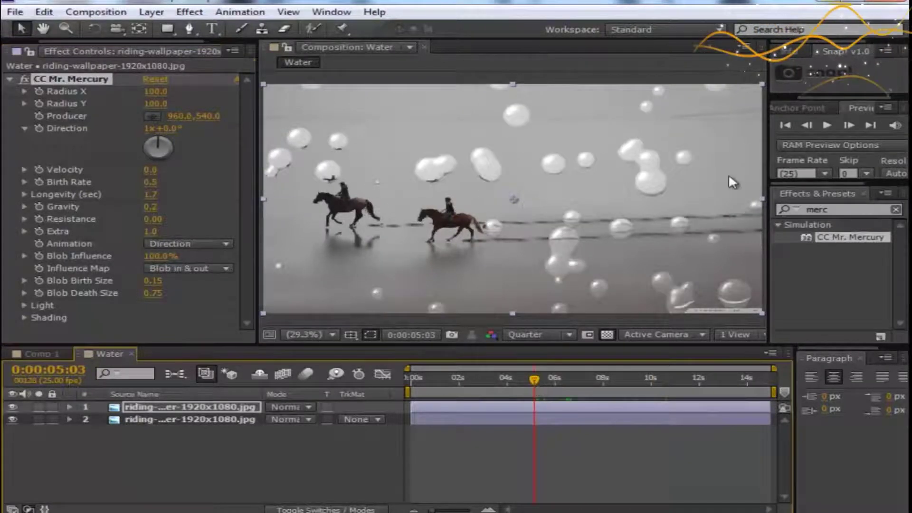
click(827, 125)
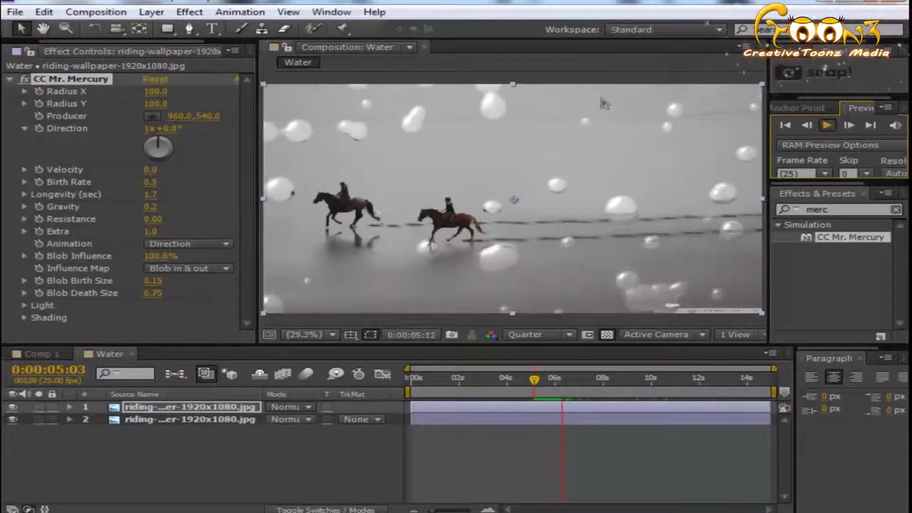
key(space)
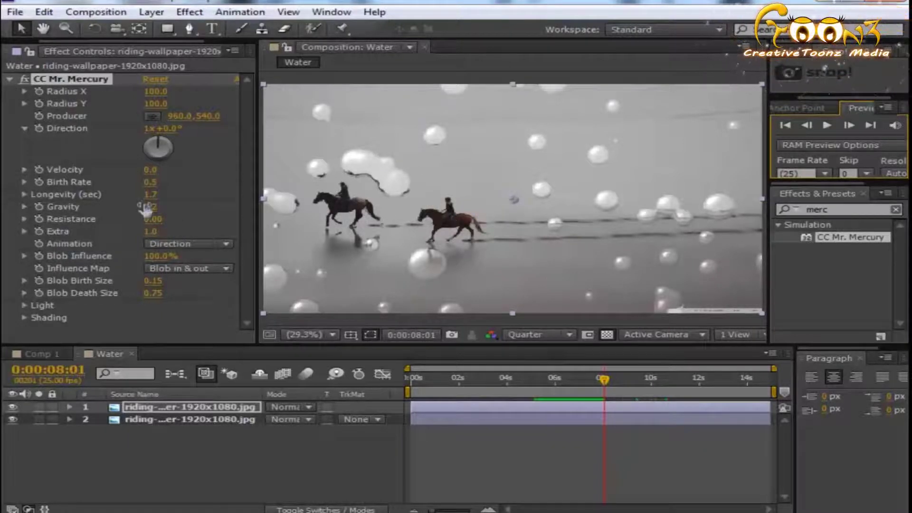
Step: Test a higher Resistance with a preview, then set Resistance back to 0
drag(162, 219, 220, 219)
click(829, 124)
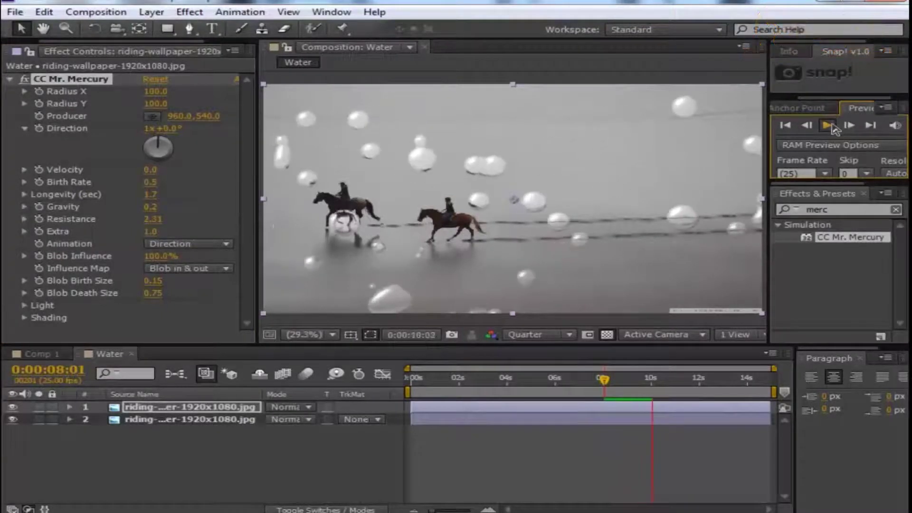
key(space)
click(153, 218)
text(0)
key(Return)
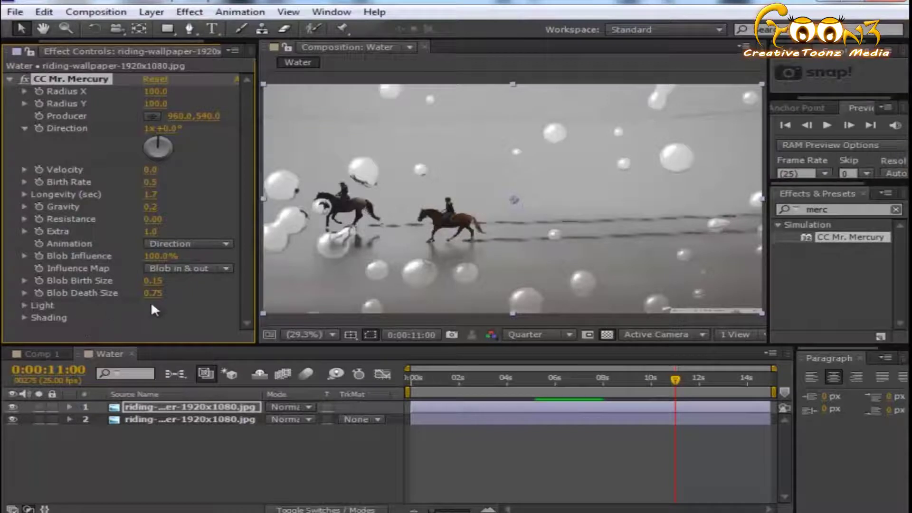
Step: Set Influence Map to Constant Blobs and preview from about four seconds
click(209, 269)
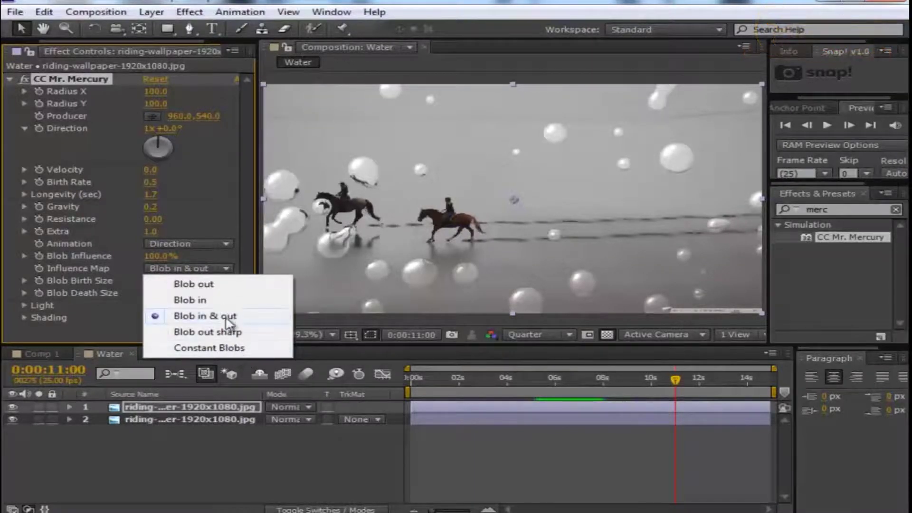
click(214, 348)
click(530, 383)
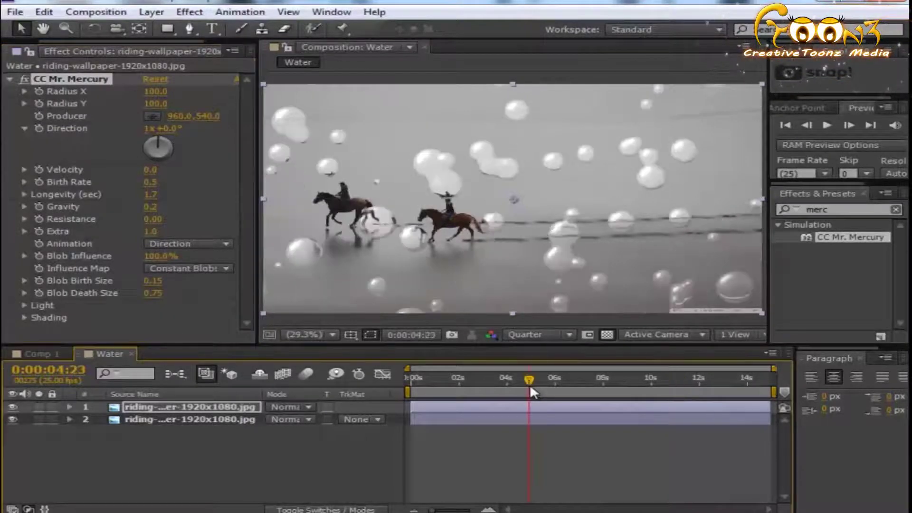
click(827, 126)
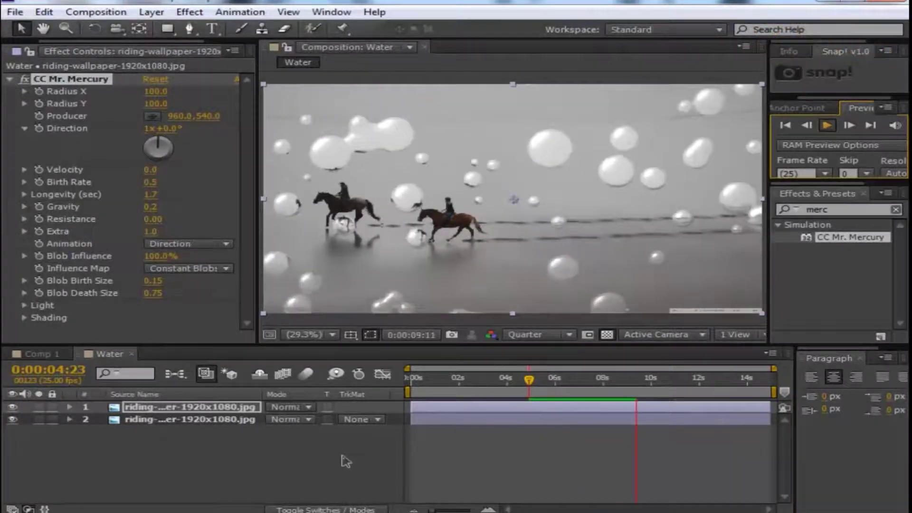
click(118, 386)
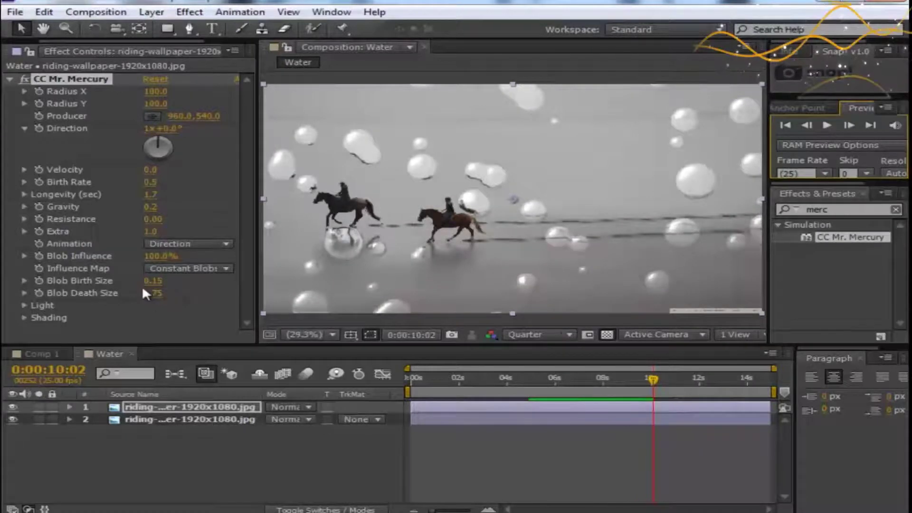
Step: Adjust Blob Birth Size to 0.79 and Blob Death Size to 0.16, then preview
click(154, 282)
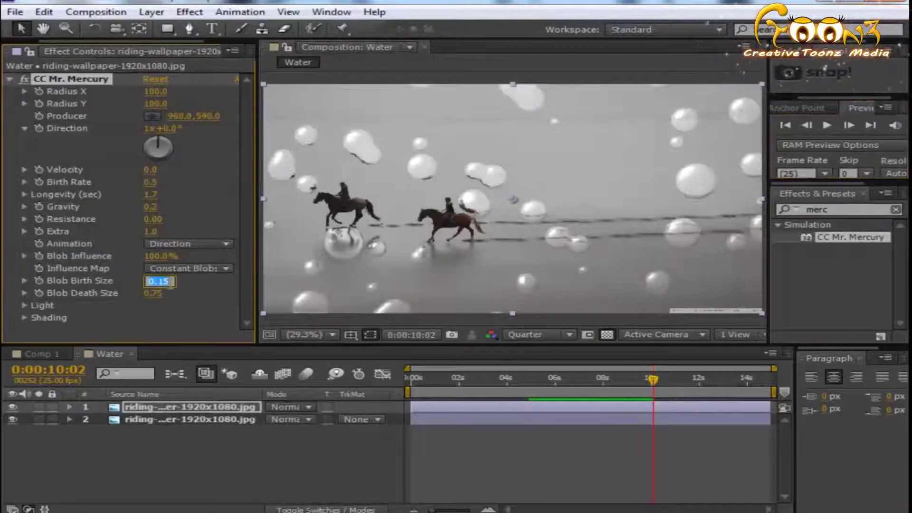
key(Return)
mouse_move(145, 282)
mouse_down()
mouse_move(167, 282)
mouse_move(101, 294)
mouse_up()
drag(527, 381, 546, 386)
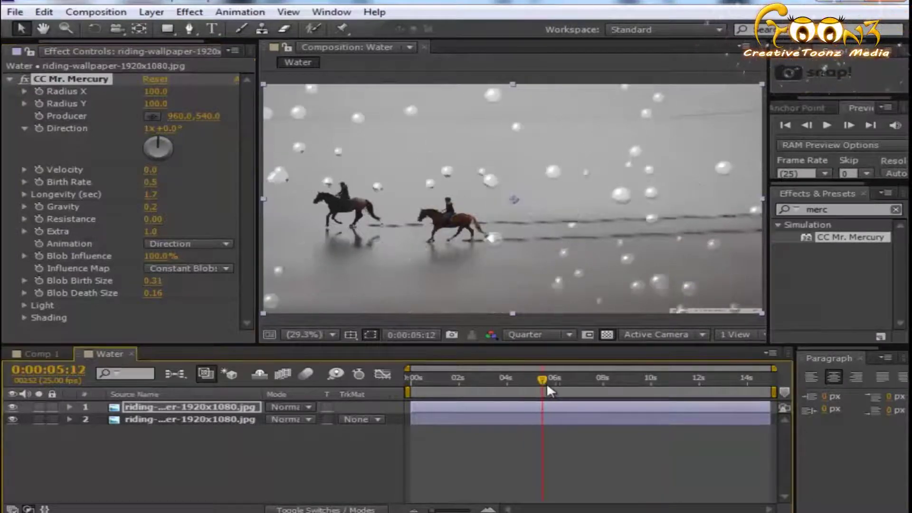
drag(152, 282, 200, 289)
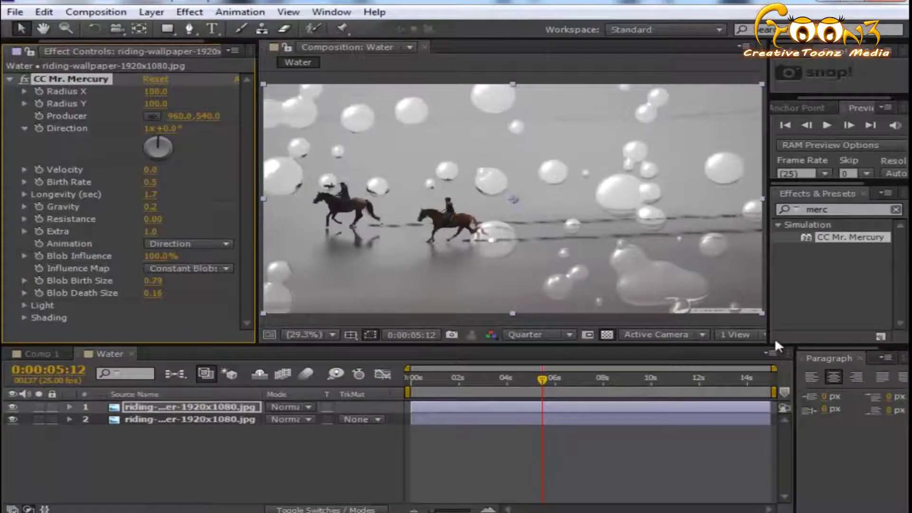
click(826, 126)
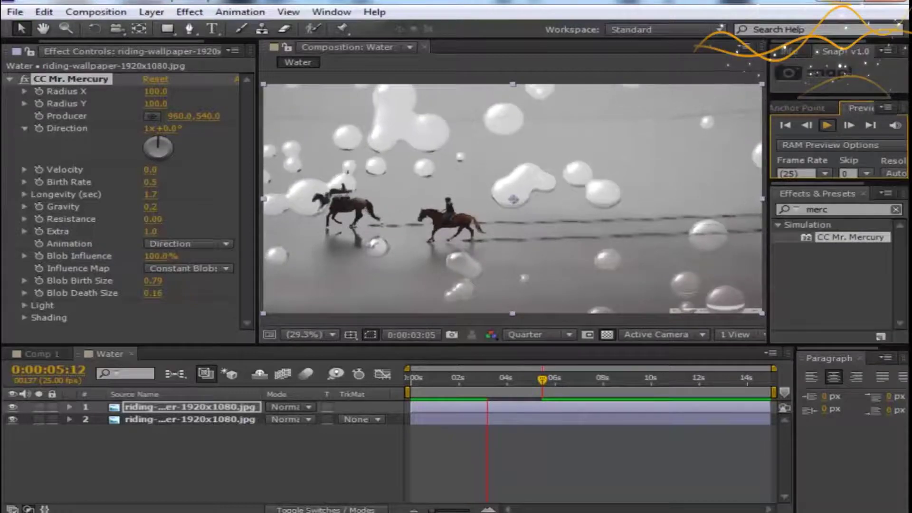
Step: Expand the droplet Light settings and lower Light Height to 58
key(space)
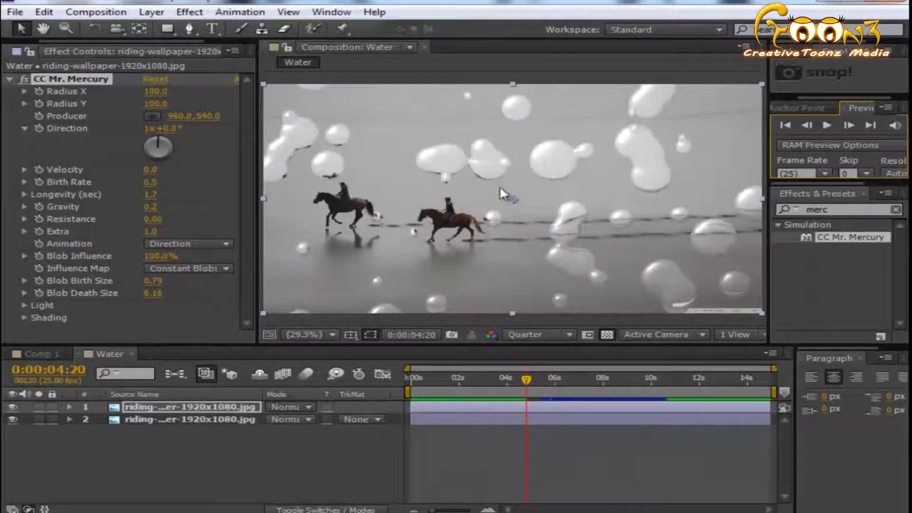
click(25, 305)
scroll(50, 287, down, 4)
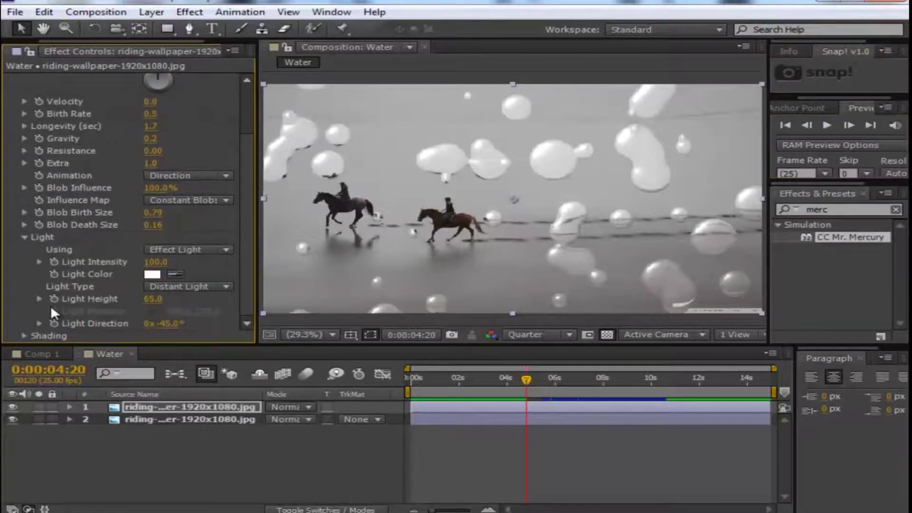
drag(157, 300, 153, 301)
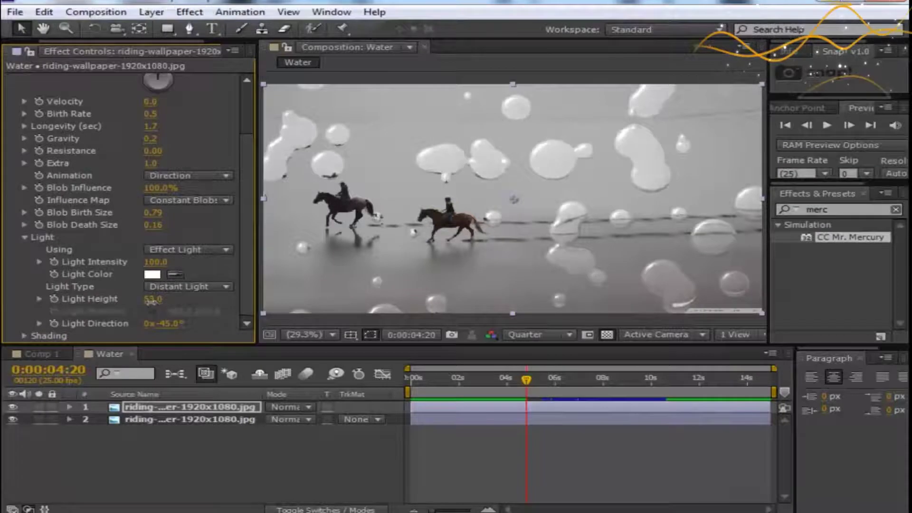
click(24, 335)
scroll(41, 288, down, 3)
Step: Set Ambient shading to 100, adjust Diffuse, then preview the droplets from an earlier frame
drag(148, 291, 126, 289)
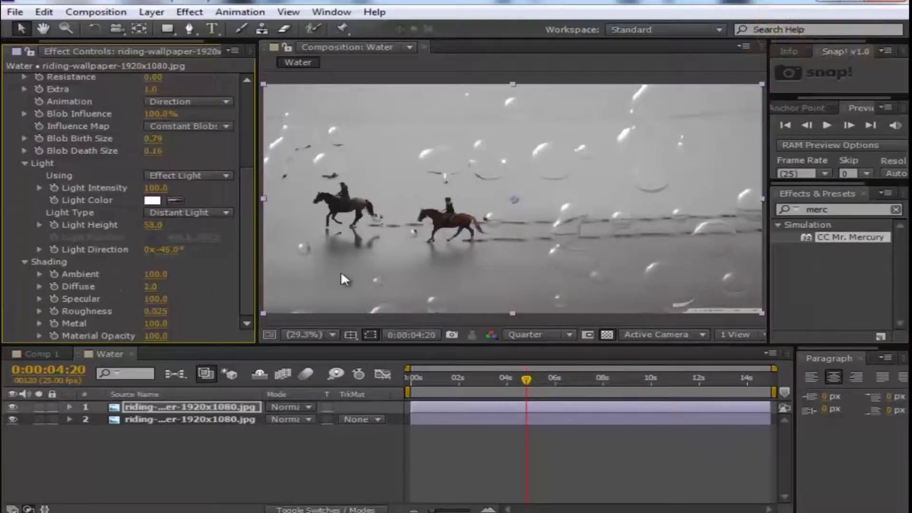
drag(152, 275, 167, 274)
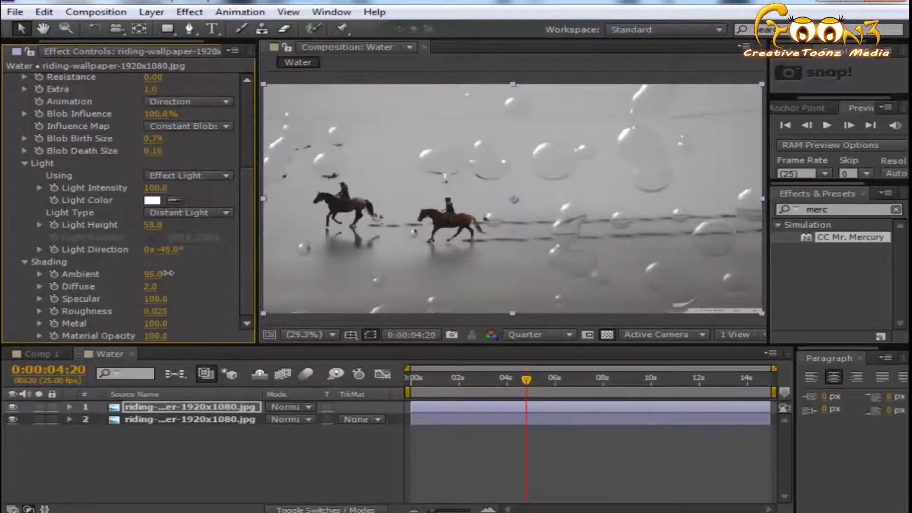
text(100)
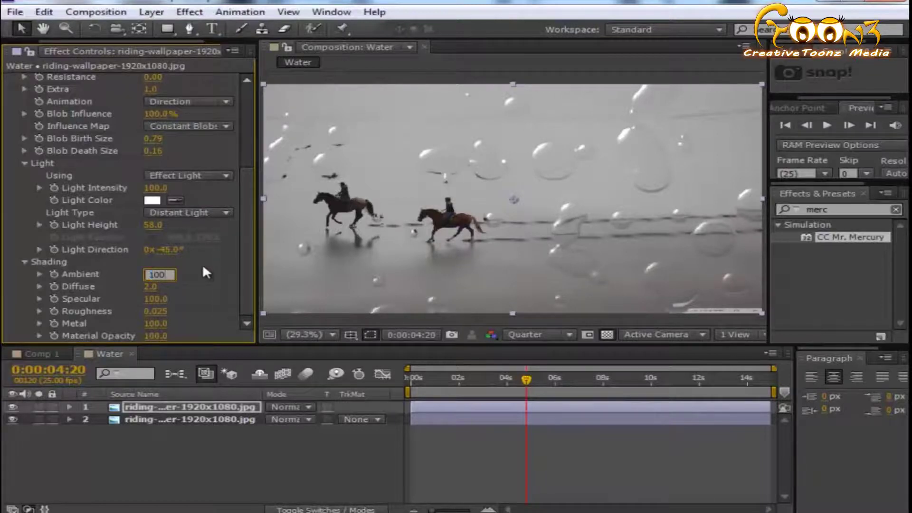
key(Return)
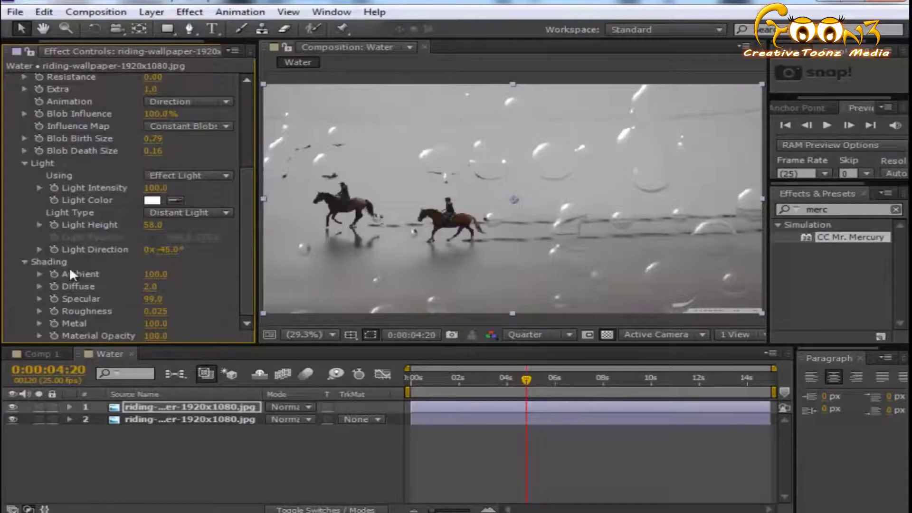
click(151, 287)
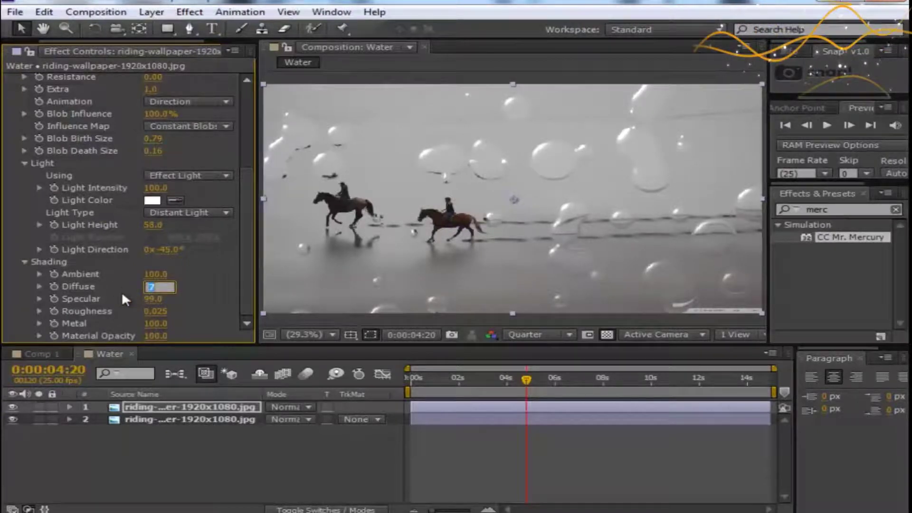
text(5)
key(Return)
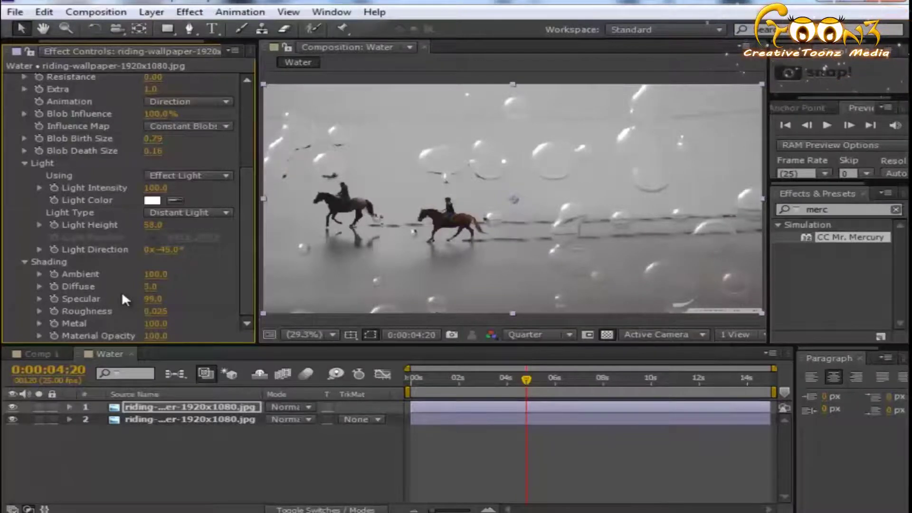
click(315, 471)
drag(534, 384, 411, 383)
click(830, 127)
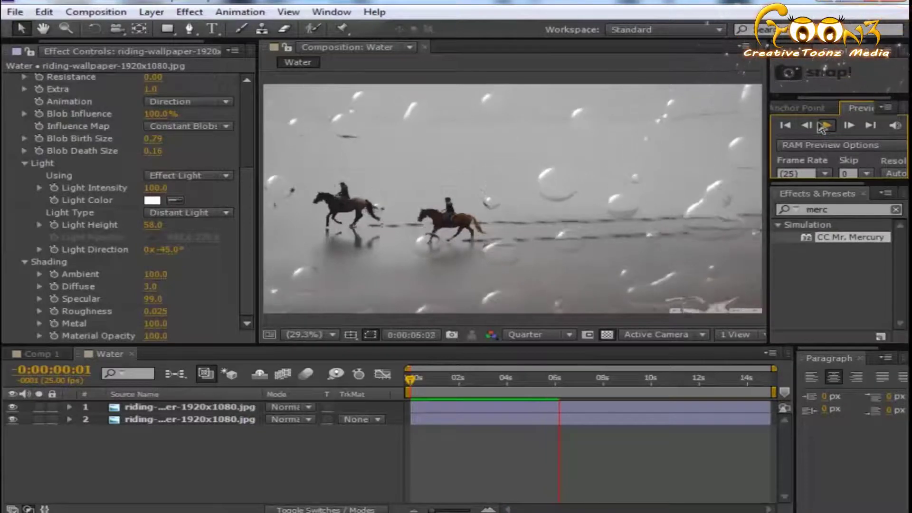
Step: Stop the droplet preview, widen the effect settings panel, and select the background riding photo layer 2
key(space)
click(199, 456)
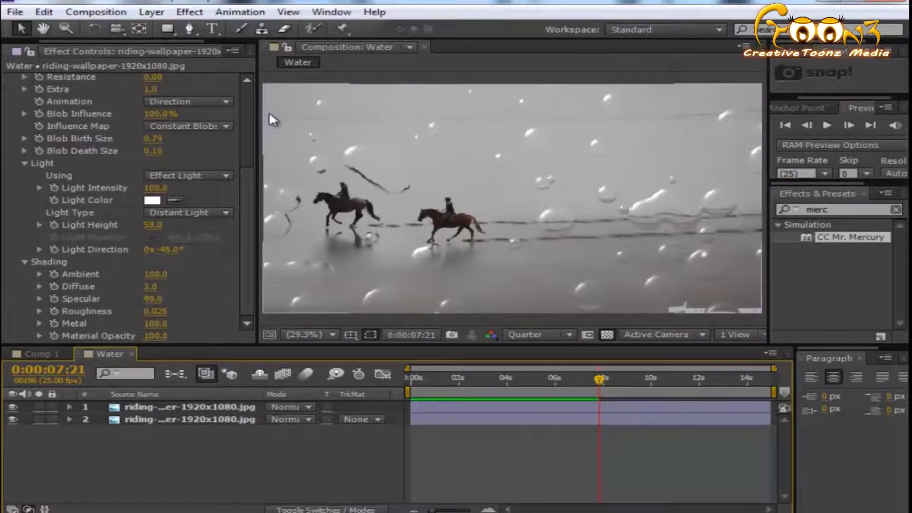
drag(258, 190, 289, 190)
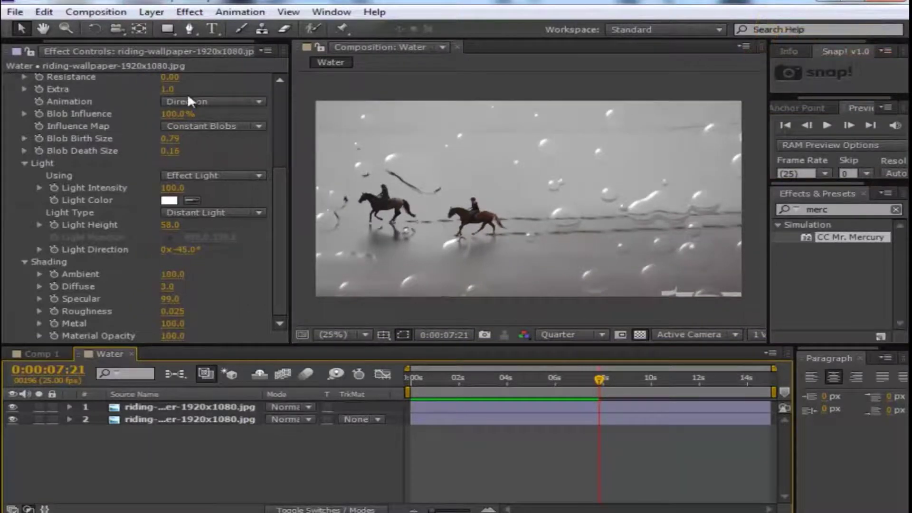
drag(291, 126, 323, 127)
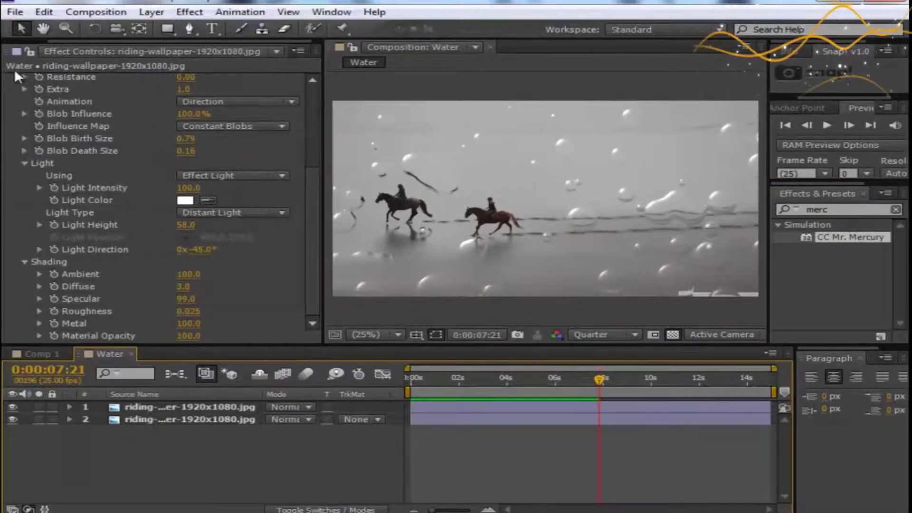
click(176, 419)
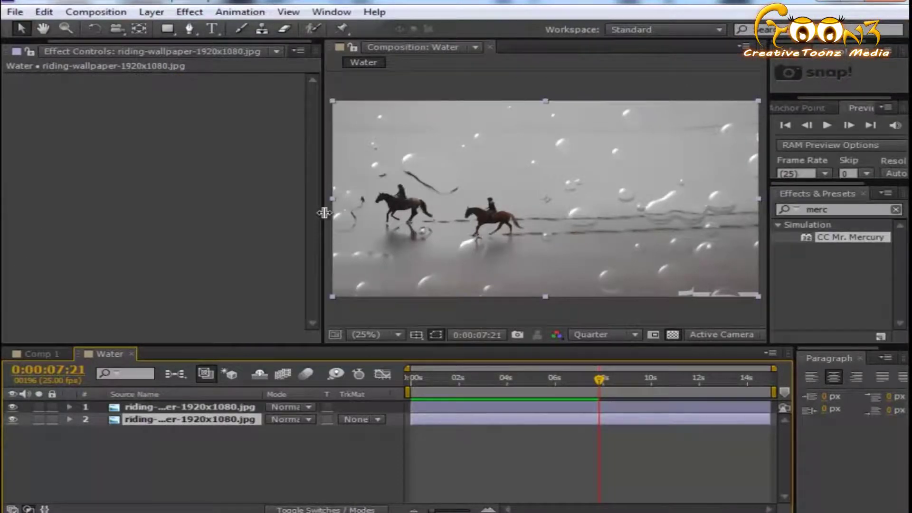
drag(324, 212, 285, 213)
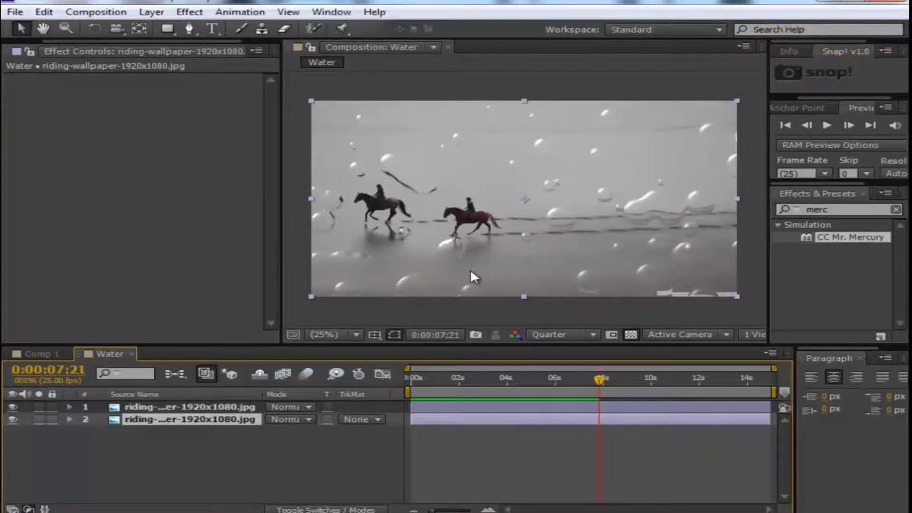
Step: Apply Fast Blur to the background riding photo layer with Blurriness 14
click(829, 210)
key(ctrl+a)
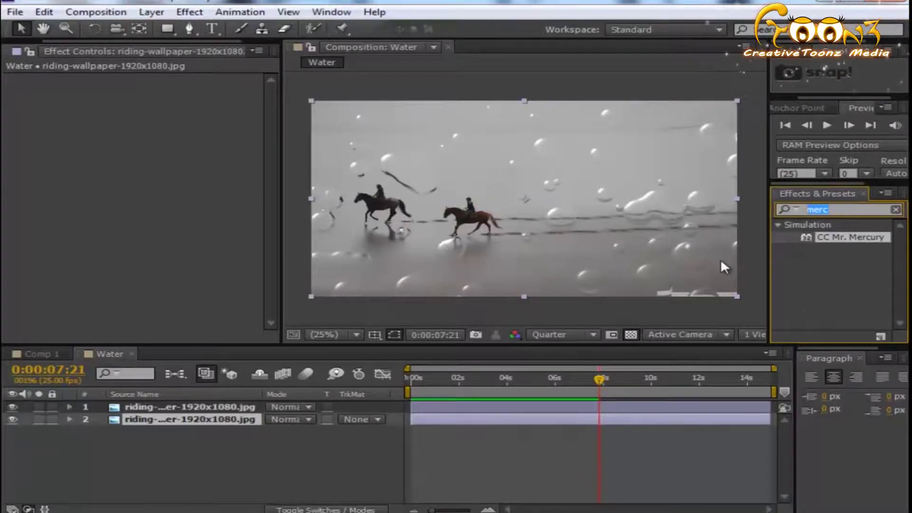
text(fast)
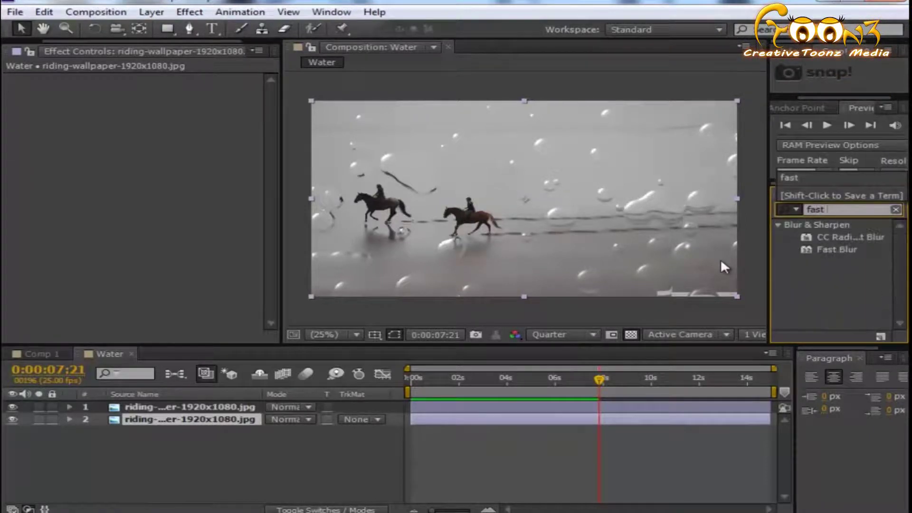
drag(841, 249, 235, 419)
drag(159, 91, 181, 93)
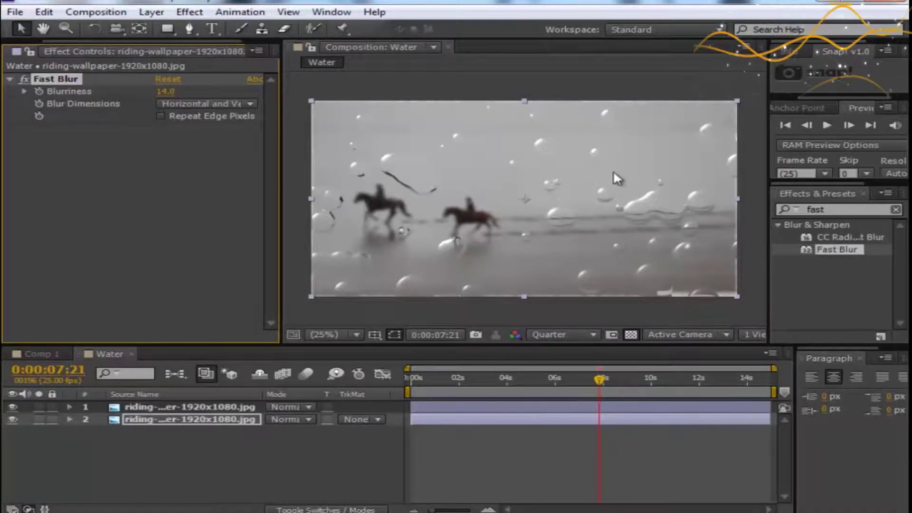
Step: Zoom in to inspect the blurred photo, then return the view to 25% and recentre it
key(period)
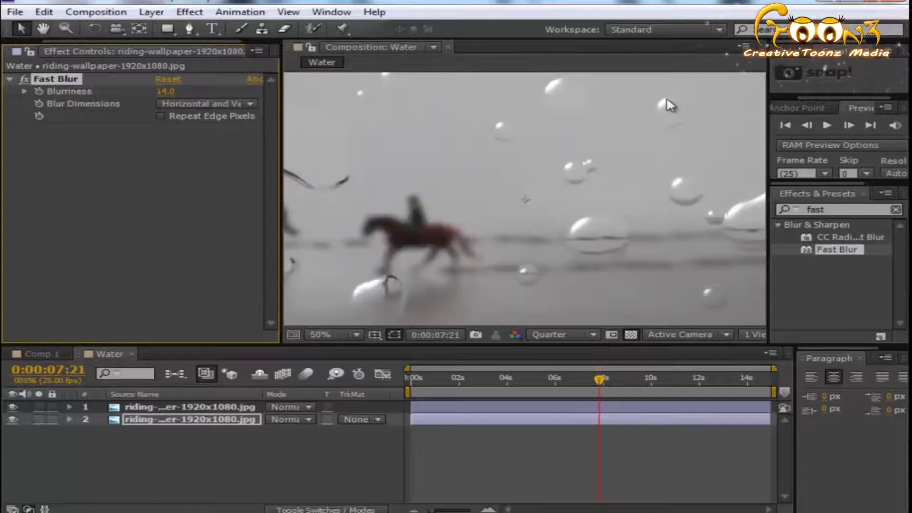
drag(646, 105, 606, 199)
key(comma)
key(period)
drag(532, 214, 568, 158)
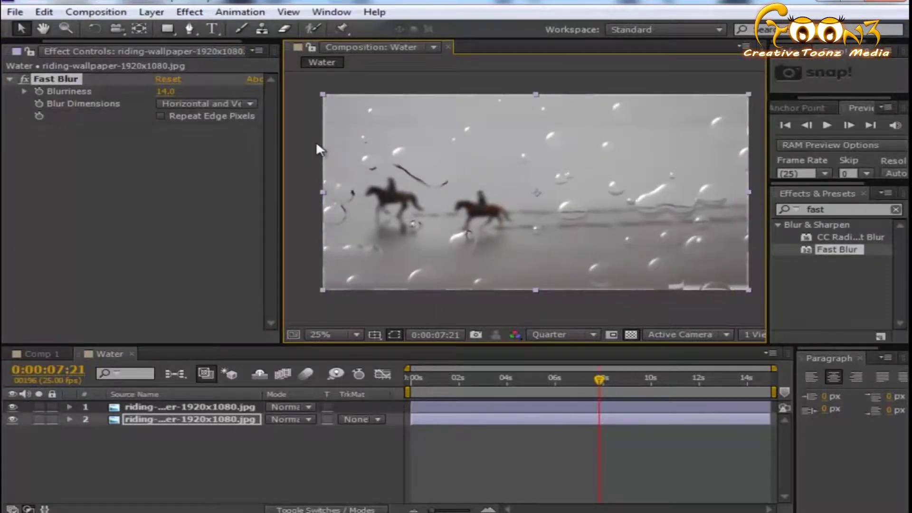
click(159, 422)
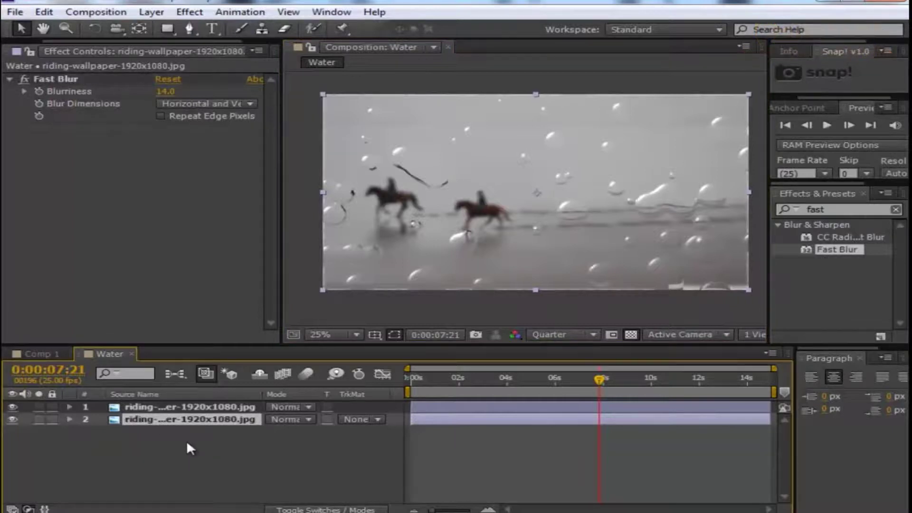
Step: Scale the blurred riding photo layer up to 107%
key(s)
drag(290, 432, 299, 440)
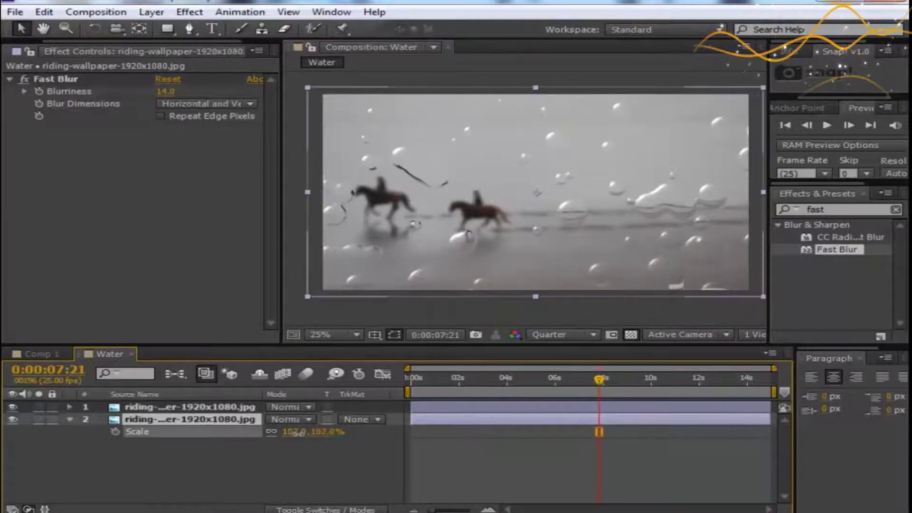
click(238, 467)
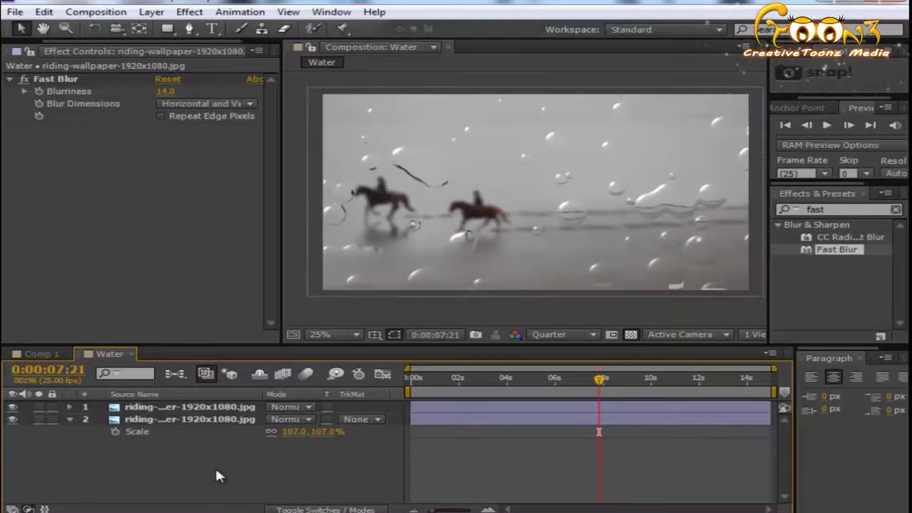
Step: Preview the Water comp droplet animation from about 3 seconds, then switch to Comp 1
drag(594, 389, 484, 383)
click(827, 125)
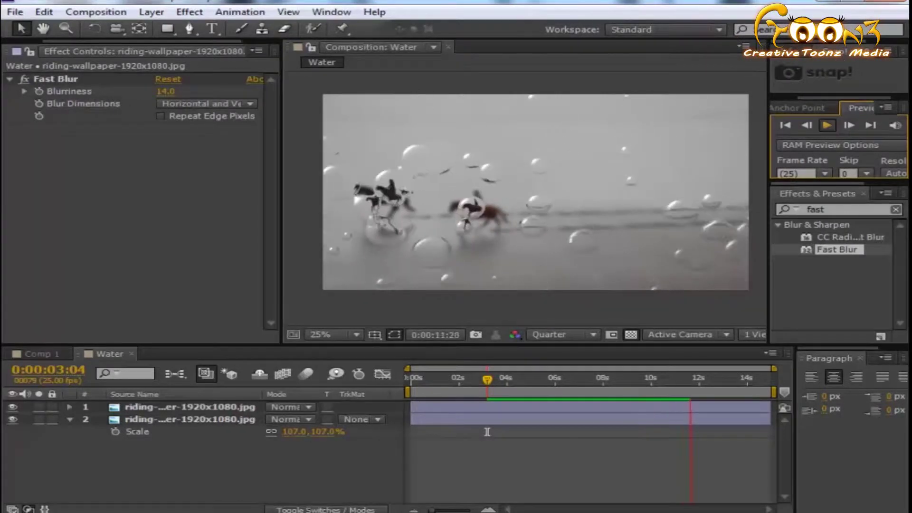
key(space)
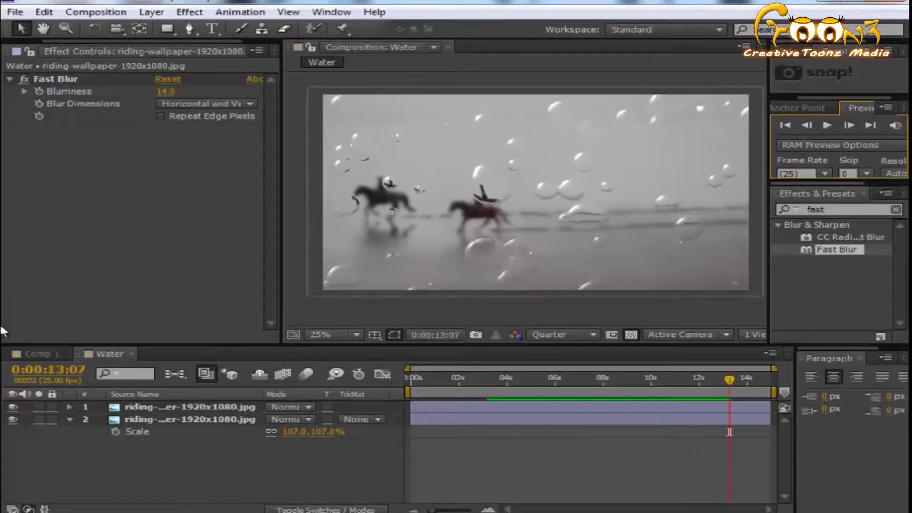
click(44, 353)
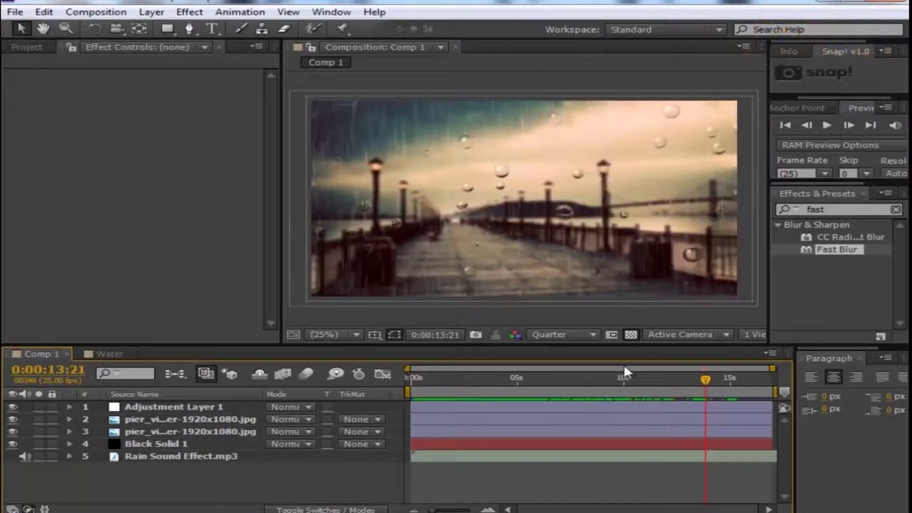
Step: Select the pier photo layer and scrub time to watch its Fast Blur ease from 50 to 0
click(575, 379)
drag(569, 382, 600, 385)
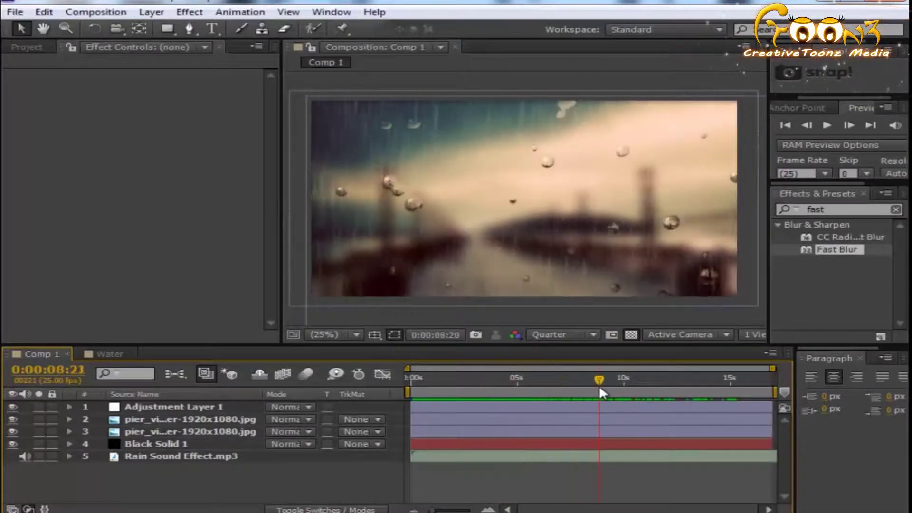
click(191, 431)
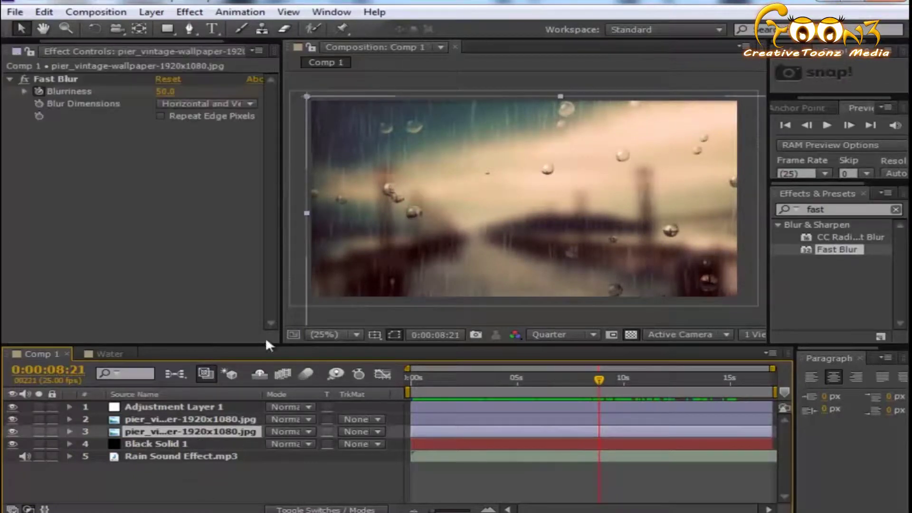
drag(591, 375, 677, 392)
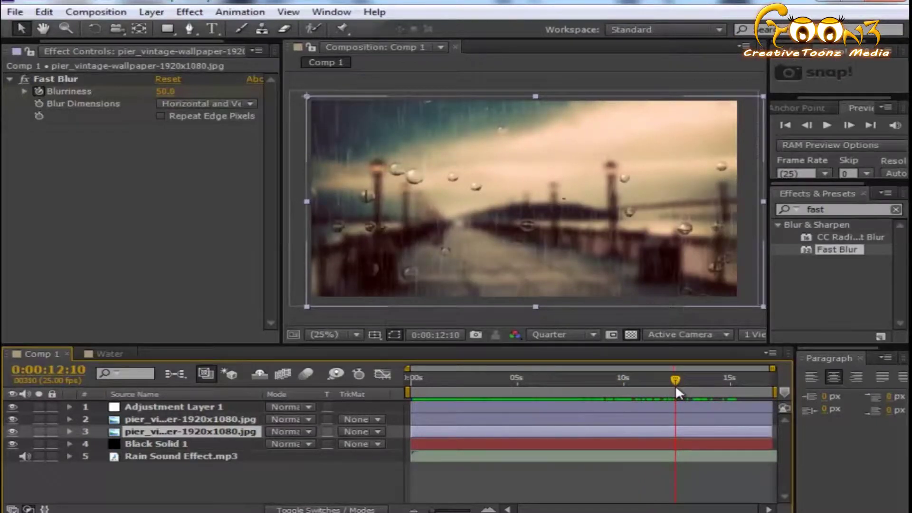
drag(676, 389, 740, 394)
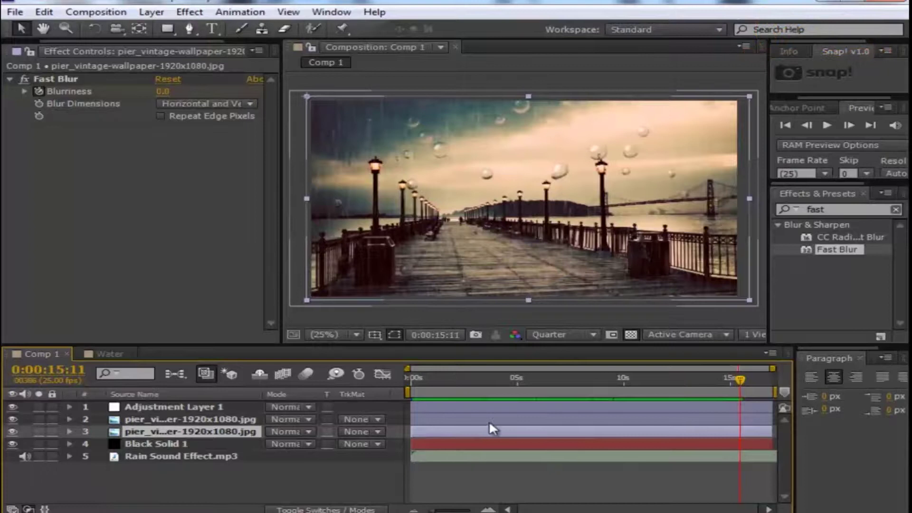
click(112, 357)
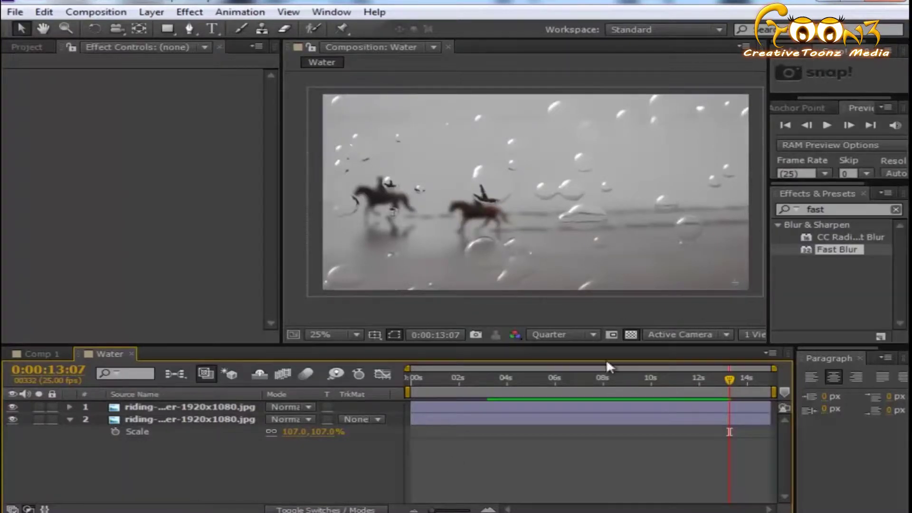
click(33, 356)
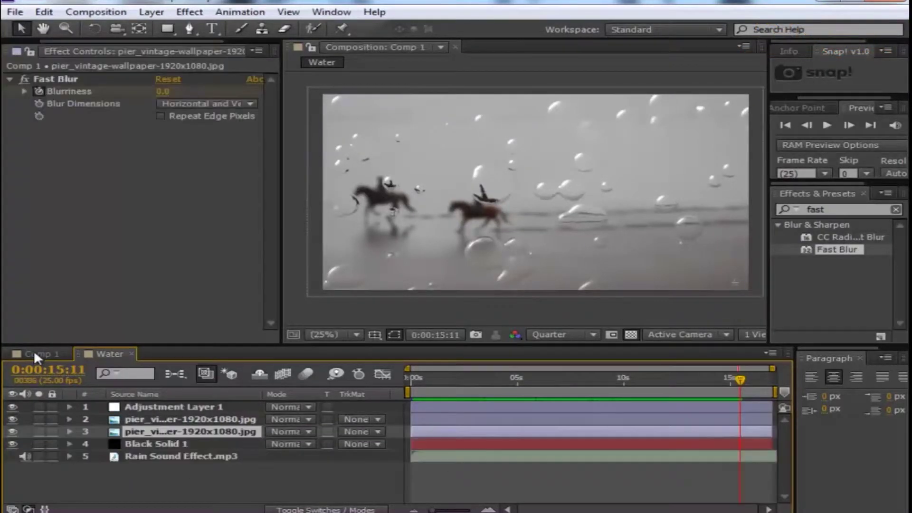